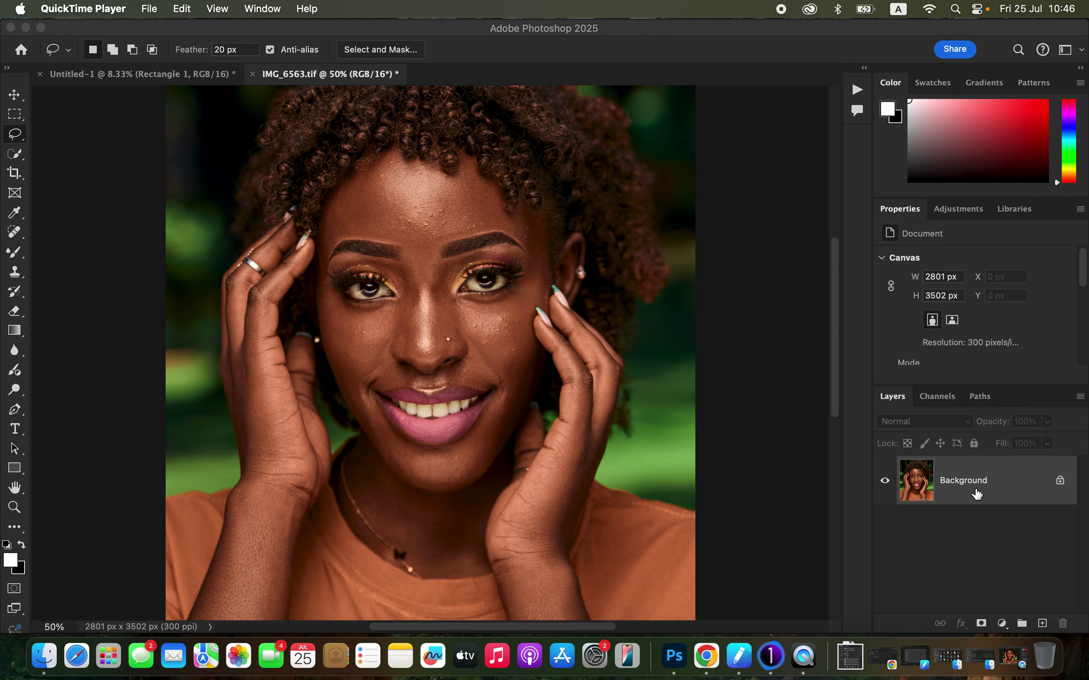
{"action": "left_click", "coordinate": [1010, 487]}
{"action": "left_click_drag", "start_coordinate": [1022, 496], "coordinate": [1042, 623]}
{"action": "left_click", "coordinate": [1027, 489]}
{"action": "left_click_drag", "start_coordinate": [1027, 489], "coordinate": [1042, 623]}
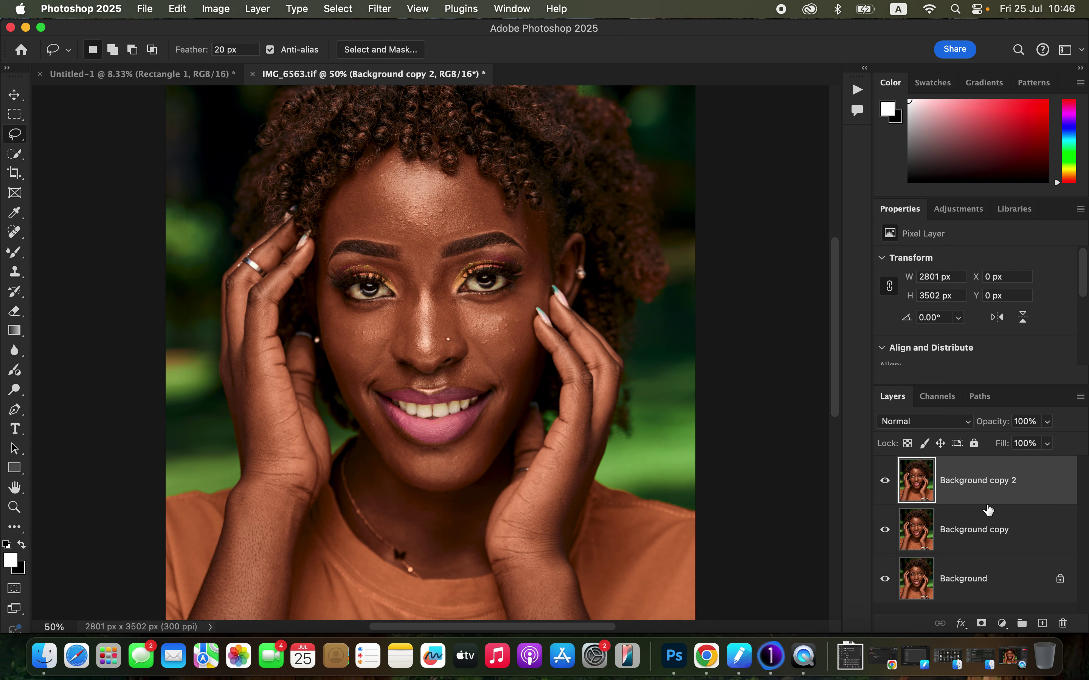
{"action": "key", "text": "BackSpace"}
{"action": "key", "text": "BackSpace"}
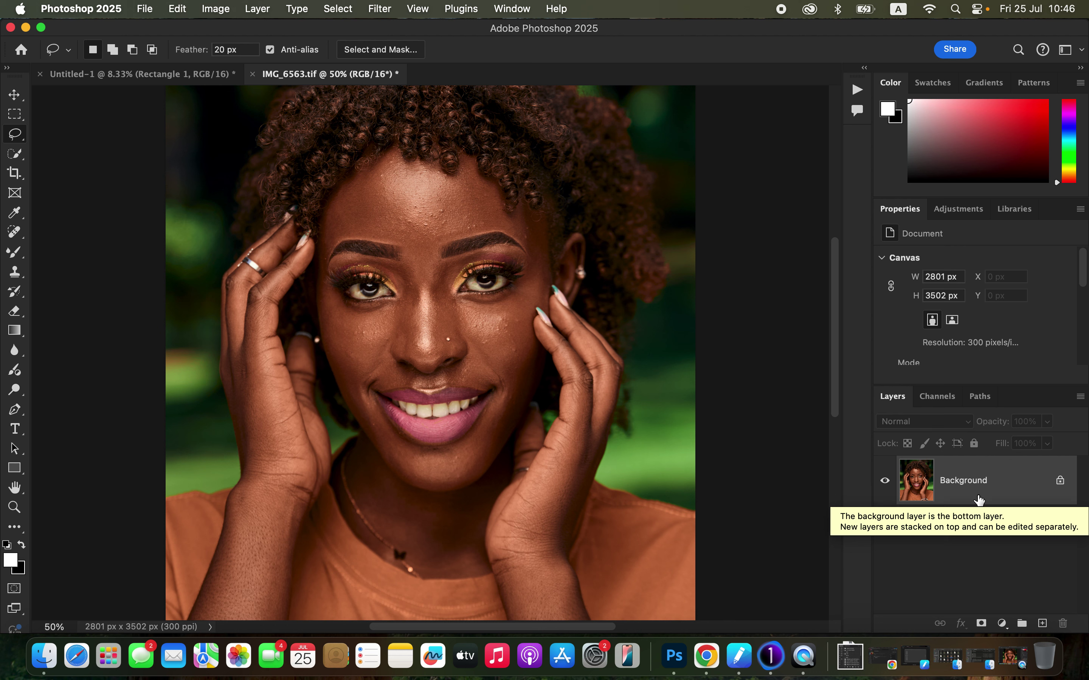
- Duplicate the Background layer twice, naming the lower copy COLOR and the upper copy TEXTURE
{"action": "key", "text": "super+j"}
{"action": "key", "text": "super+j"}
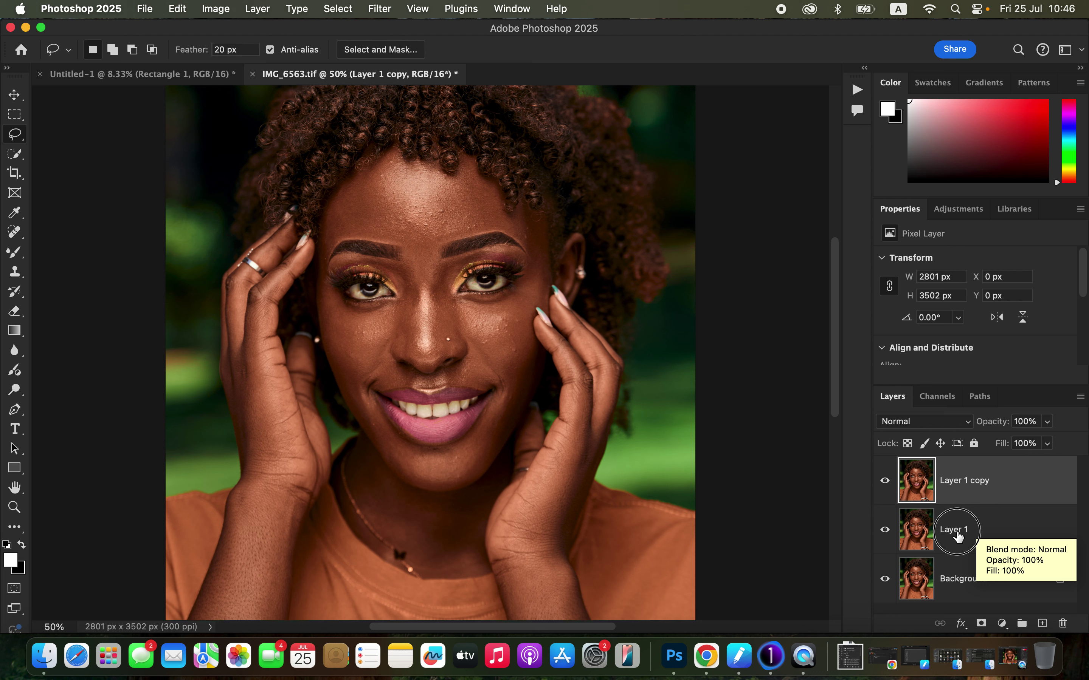
{"action": "double_click", "coordinate": [959, 530]}
{"action": "type", "text": "COLOR"}
{"action": "key", "text": "Return"}
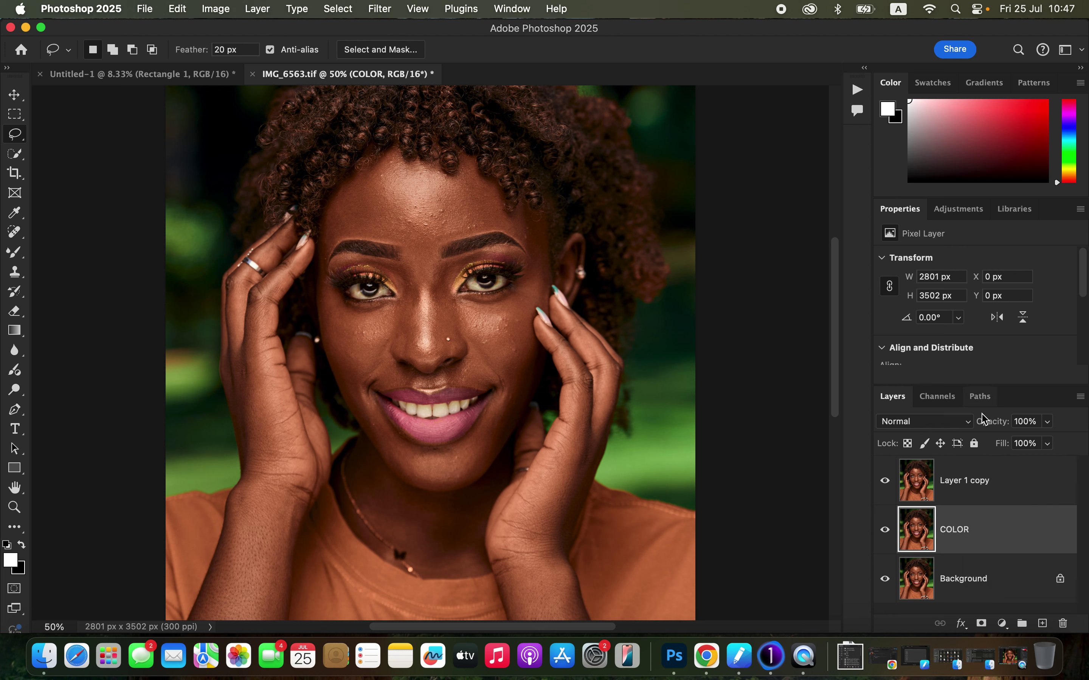
{"action": "double_click", "coordinate": [970, 481]}
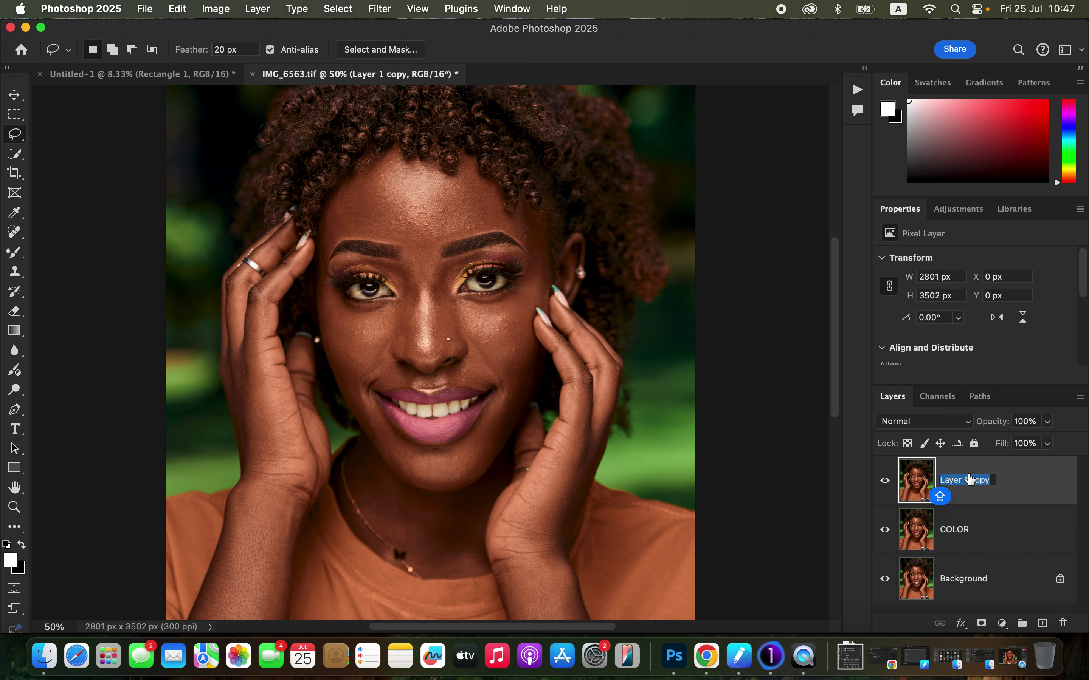
{"action": "type", "text": "TEXTURE"}
{"action": "key", "text": "Return"}
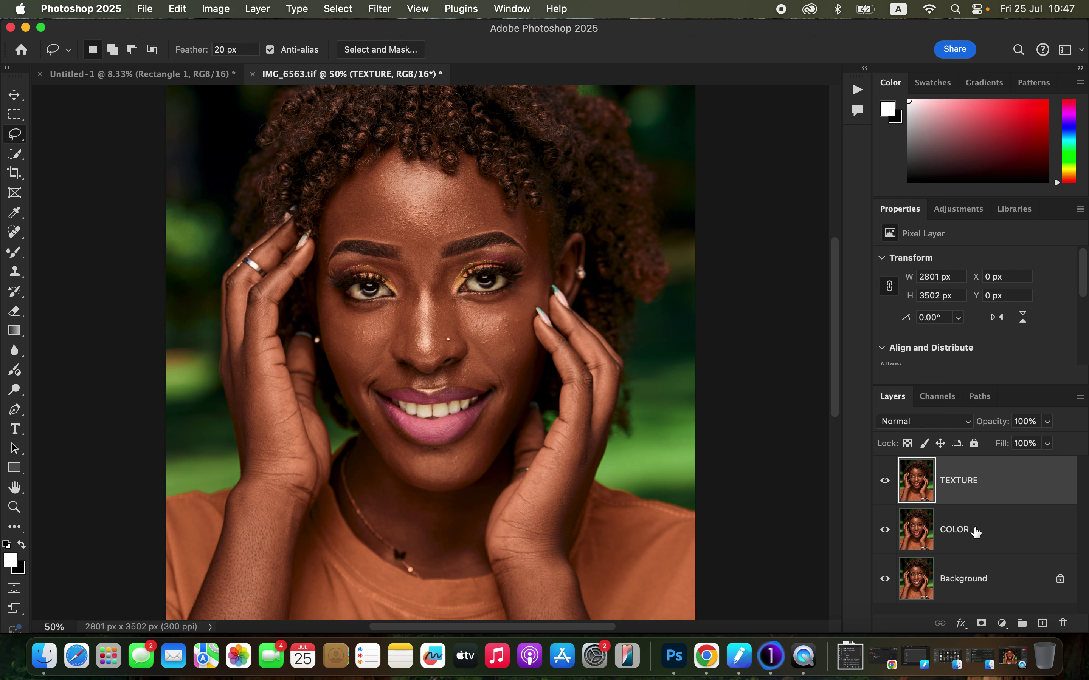
- Hide the TEXTURE layer and apply a Gaussian Blur with a 7.0-pixel radius to the COLOR layer
{"action": "left_click", "coordinate": [1004, 538]}
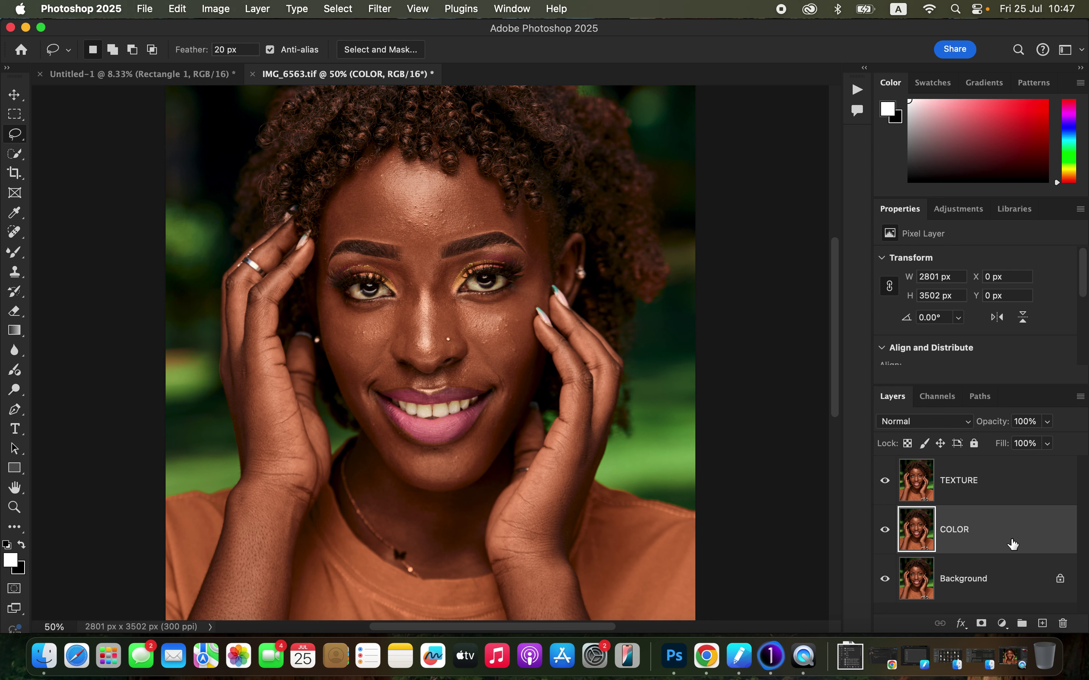
{"action": "left_click", "coordinate": [885, 482]}
{"action": "left_click", "coordinate": [380, 10]}
{"action": "mouse_move", "coordinate": [415, 230]}
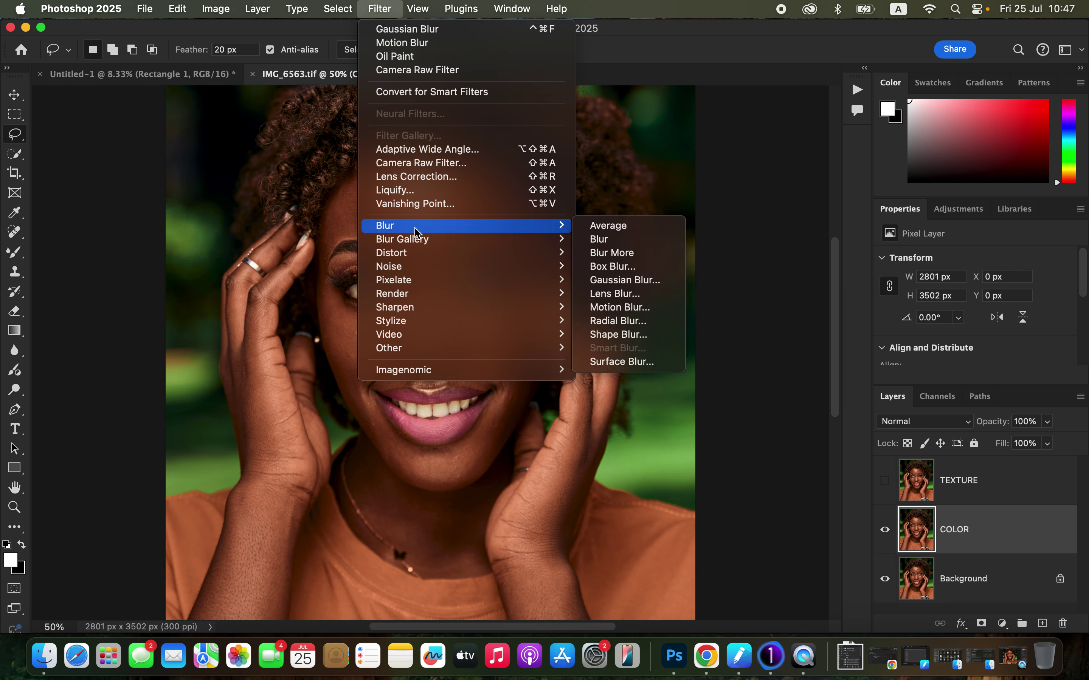
{"action": "left_click", "coordinate": [626, 280]}
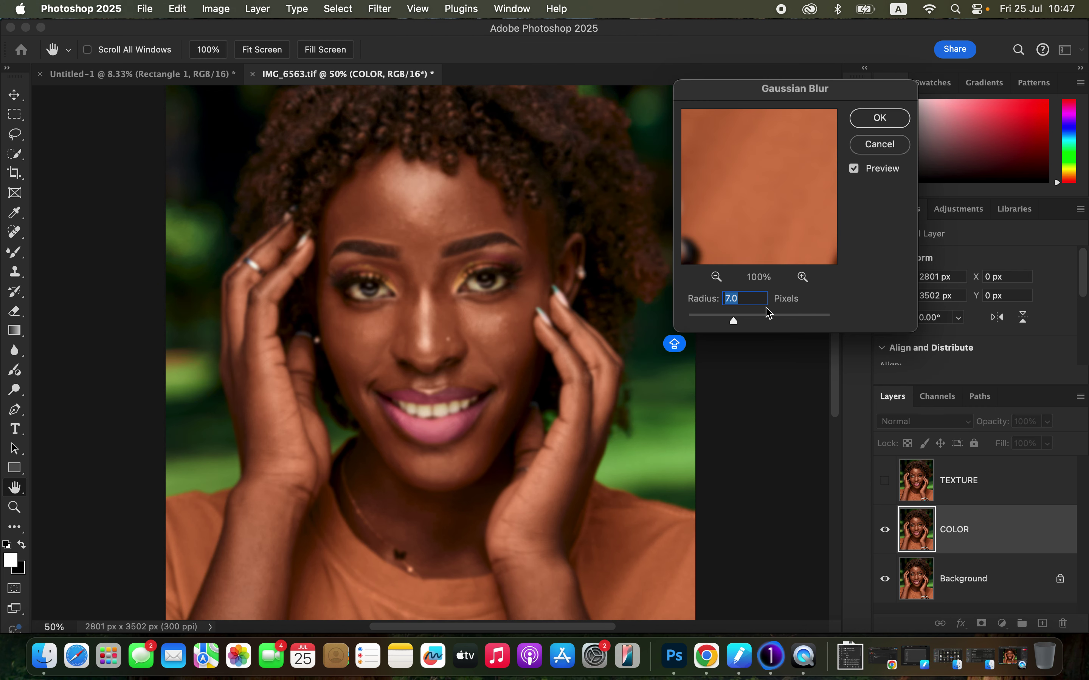
{"action": "left_click_drag", "start_coordinate": [727, 324], "coordinate": [687, 319]}
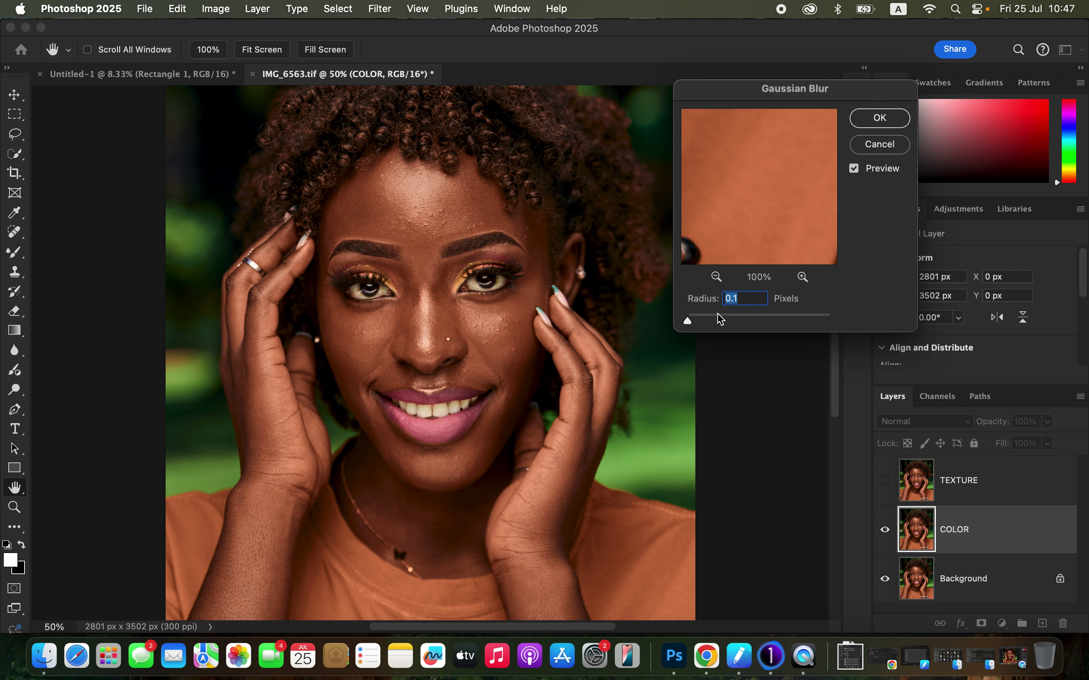
{"action": "left_click", "coordinate": [414, 217]}
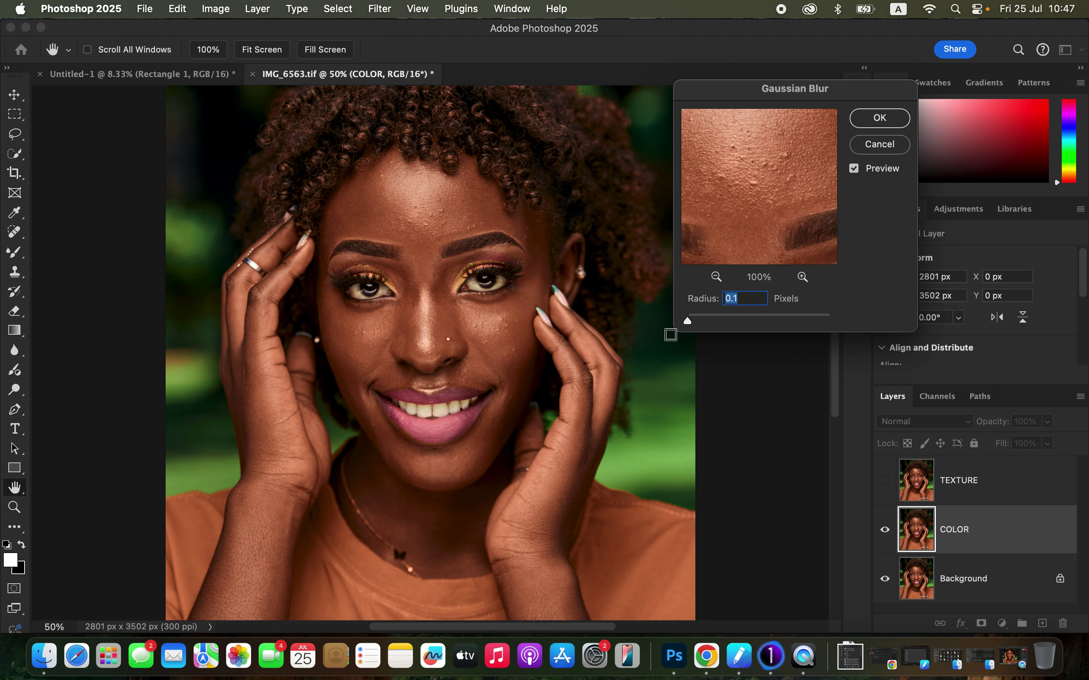
{"action": "left_click_drag", "start_coordinate": [689, 321], "coordinate": [724, 323]}
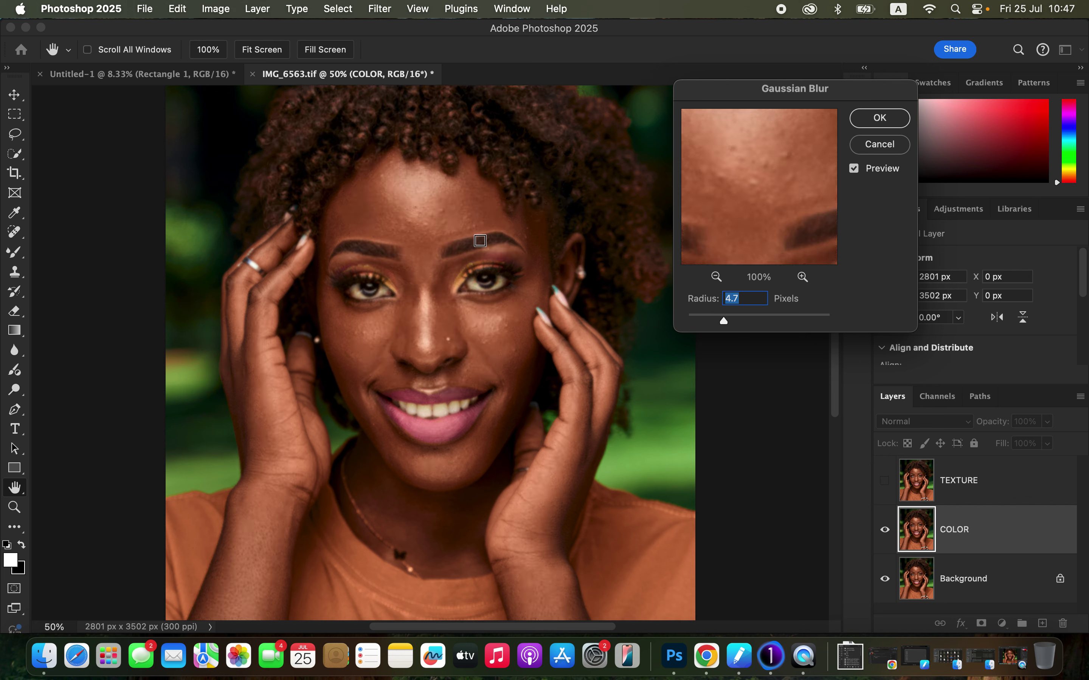
{"action": "left_click", "coordinate": [725, 322]}
{"action": "left_click_drag", "start_coordinate": [726, 321], "coordinate": [734, 323]}
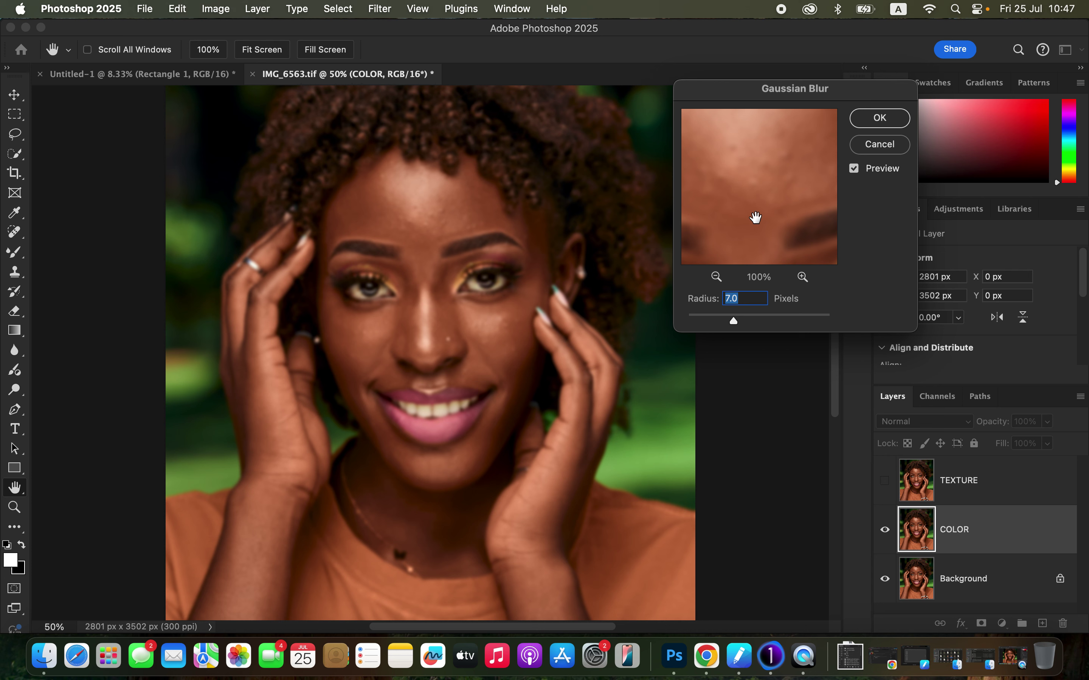
{"action": "mouse_move", "coordinate": [756, 217]}
{"action": "left_mouse_down"}
{"action": "mouse_move", "coordinate": [751, 175]}
{"action": "mouse_move", "coordinate": [757, 227]}
{"action": "left_mouse_up"}
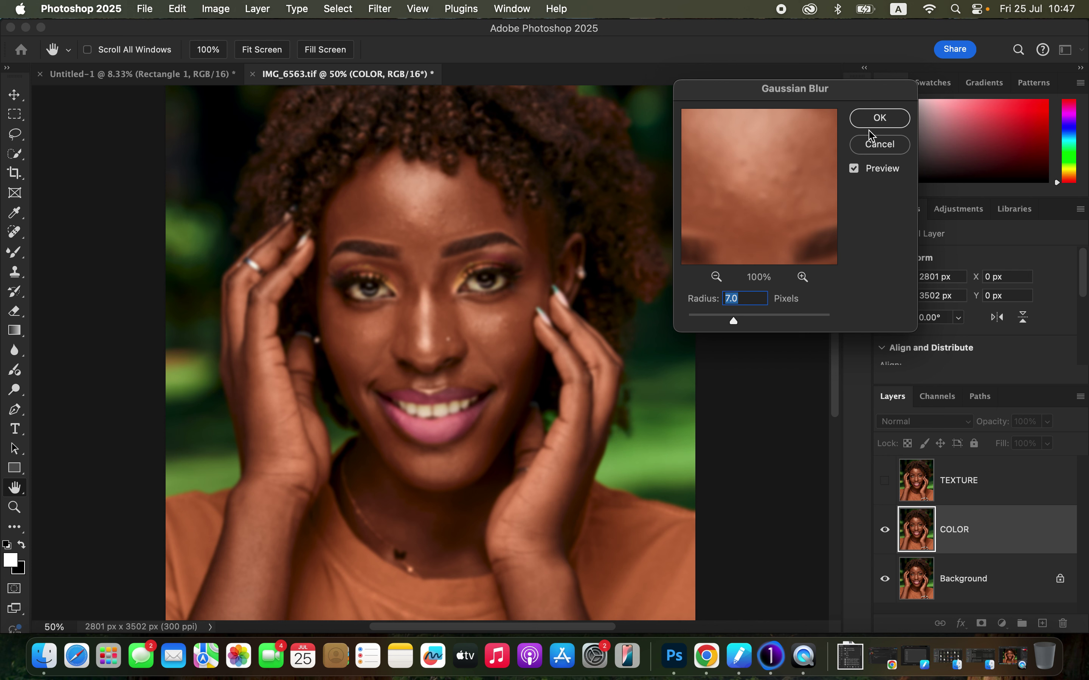
{"action": "left_click", "coordinate": [880, 118]}
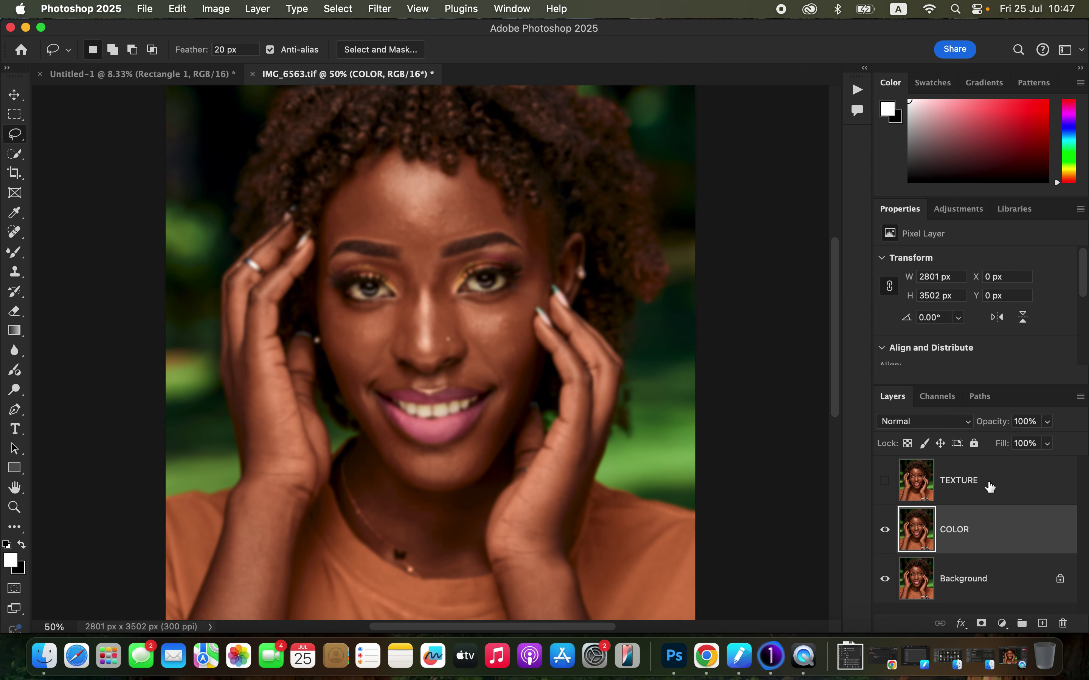
- Show and select the TEXTURE layer, and set up Apply Image with COLOR as source layer, Add blending, scale 2 and offset 0
{"action": "left_click", "coordinate": [945, 496]}
{"action": "left_click", "coordinate": [885, 487]}
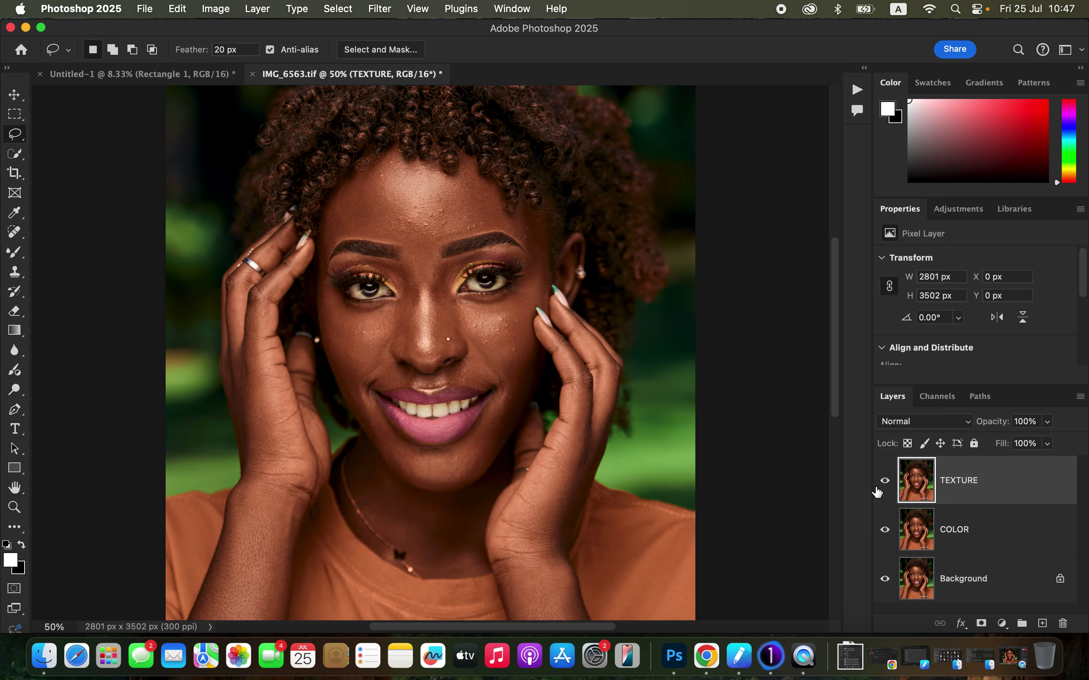
{"action": "left_click", "coordinate": [218, 9]}
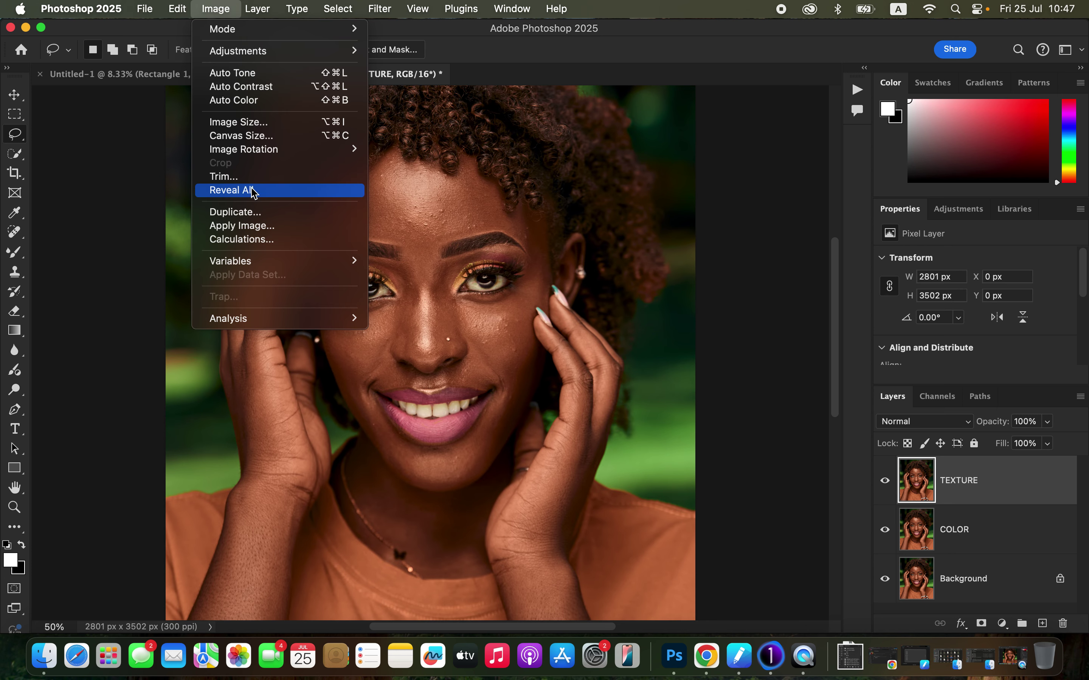
{"action": "left_click", "coordinate": [260, 226]}
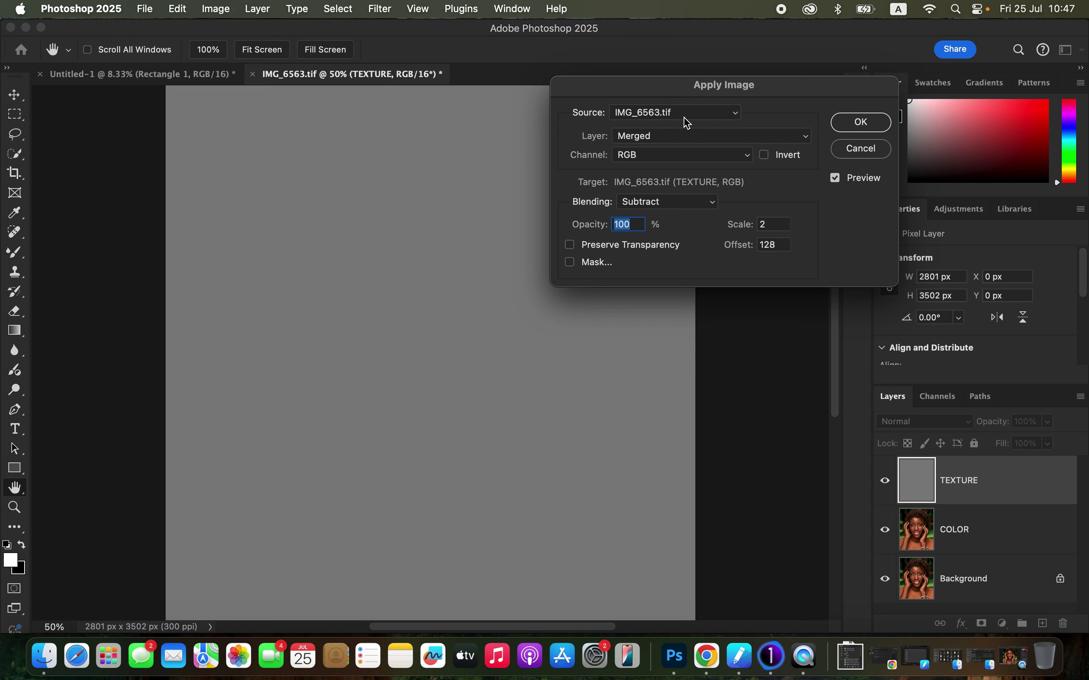
{"action": "left_click", "coordinate": [659, 137]}
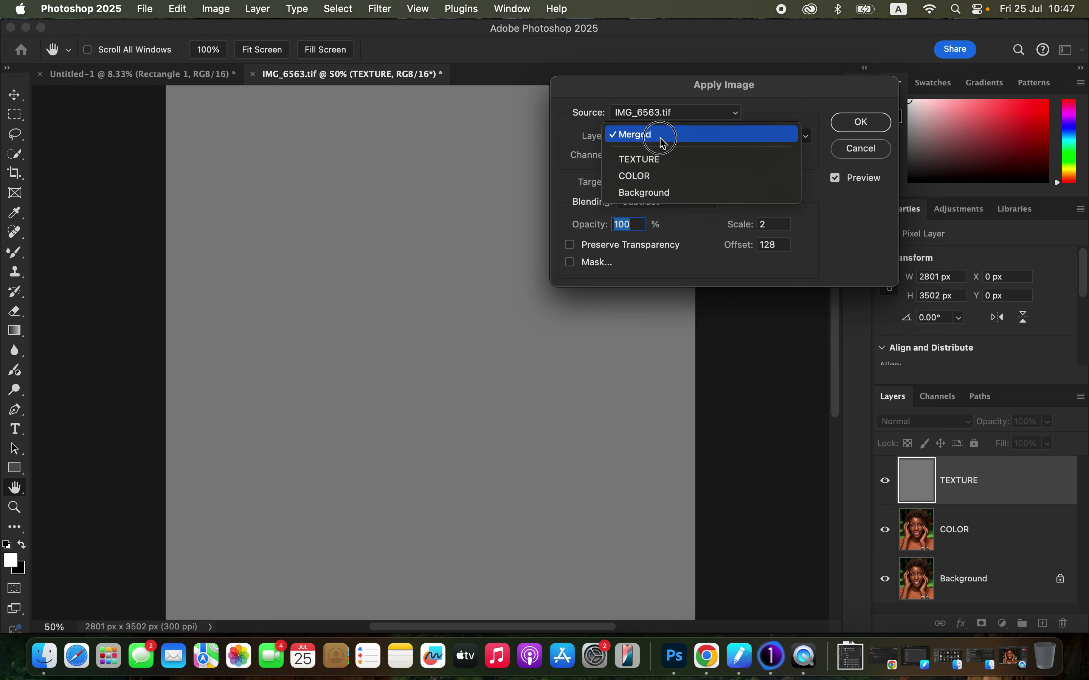
{"action": "left_click", "coordinate": [664, 184]}
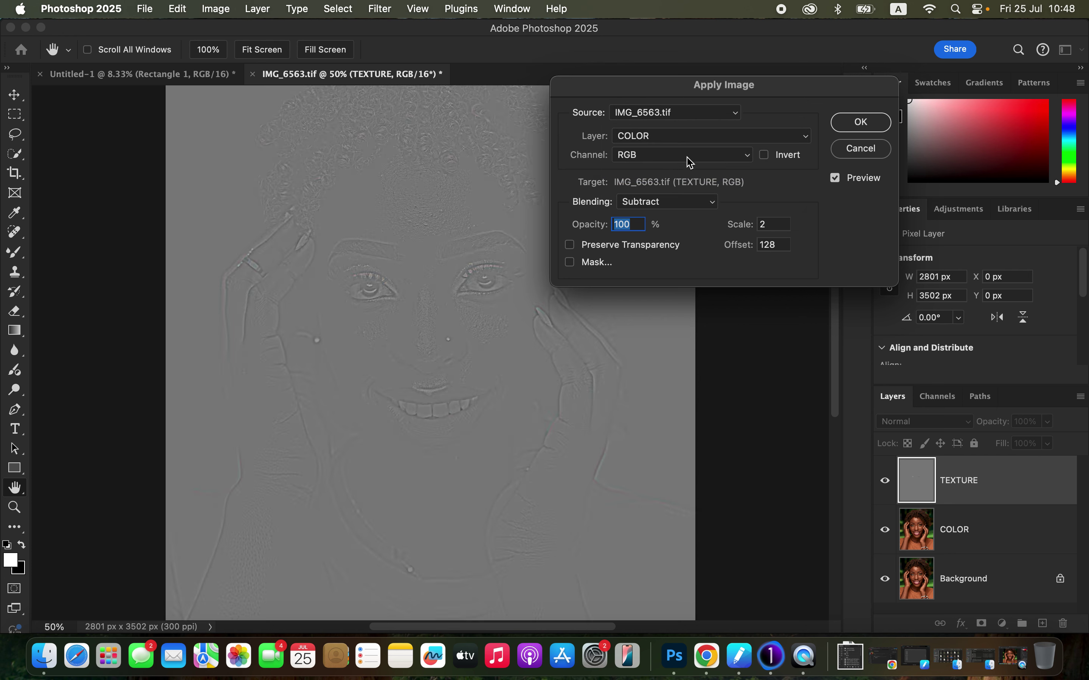
{"action": "left_click", "coordinate": [664, 207]}
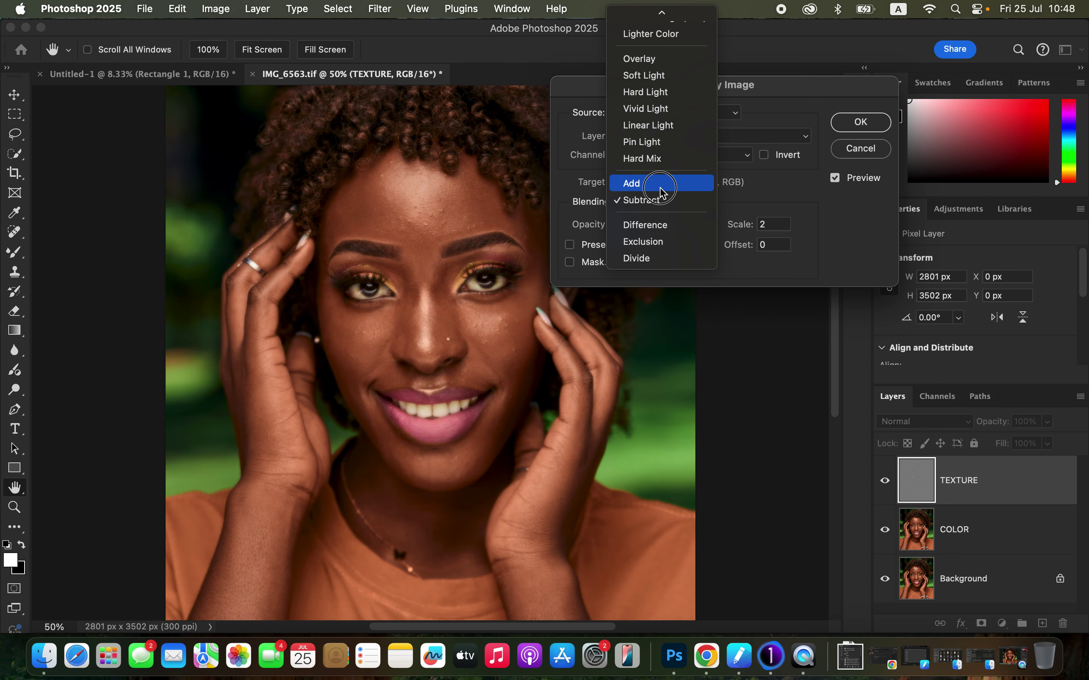
{"action": "left_click", "coordinate": [659, 184]}
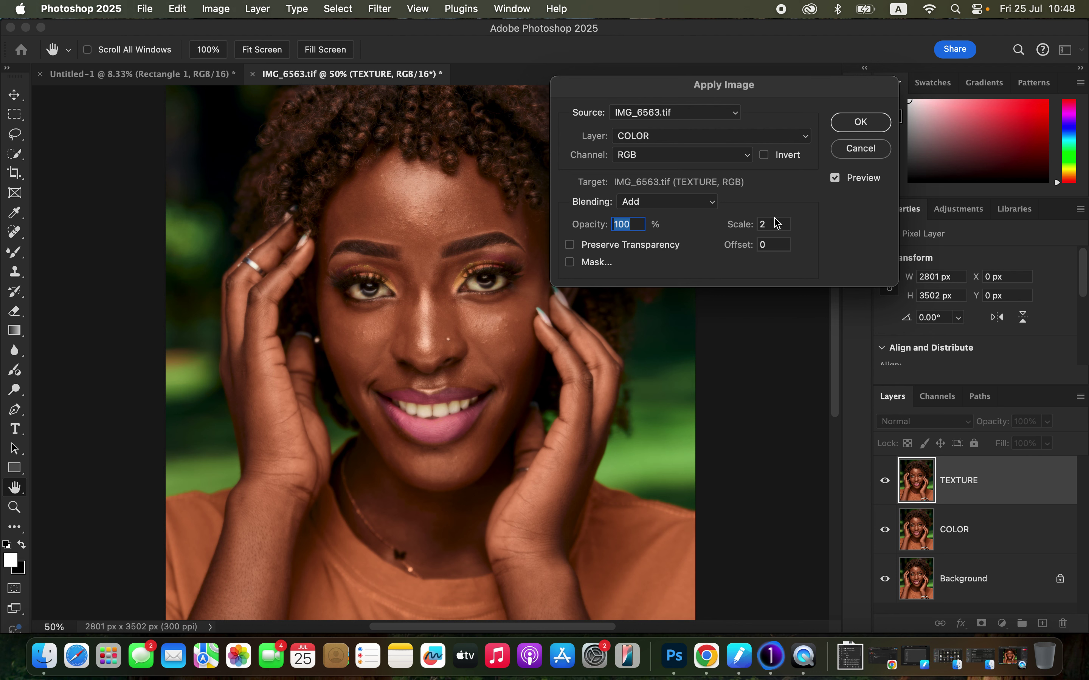
- Try inverted Add blending and non-inverted Subtract blending with scale 2 and offset 128 in the Apply Image preview
{"action": "left_click", "coordinate": [766, 159]}
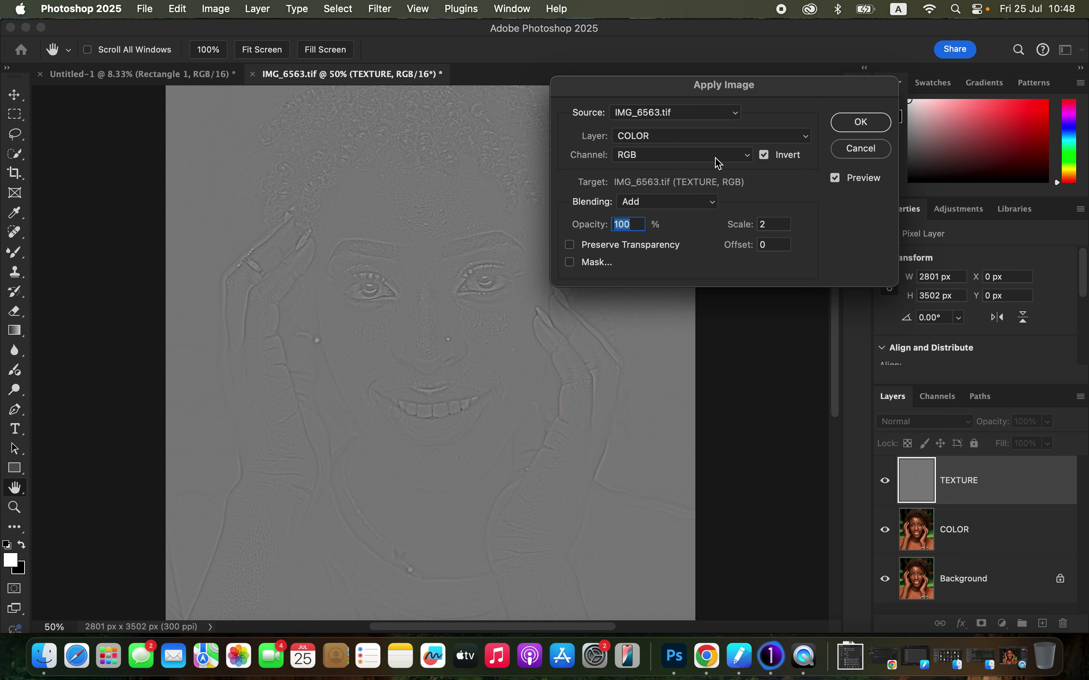
{"action": "left_click", "coordinate": [765, 159]}
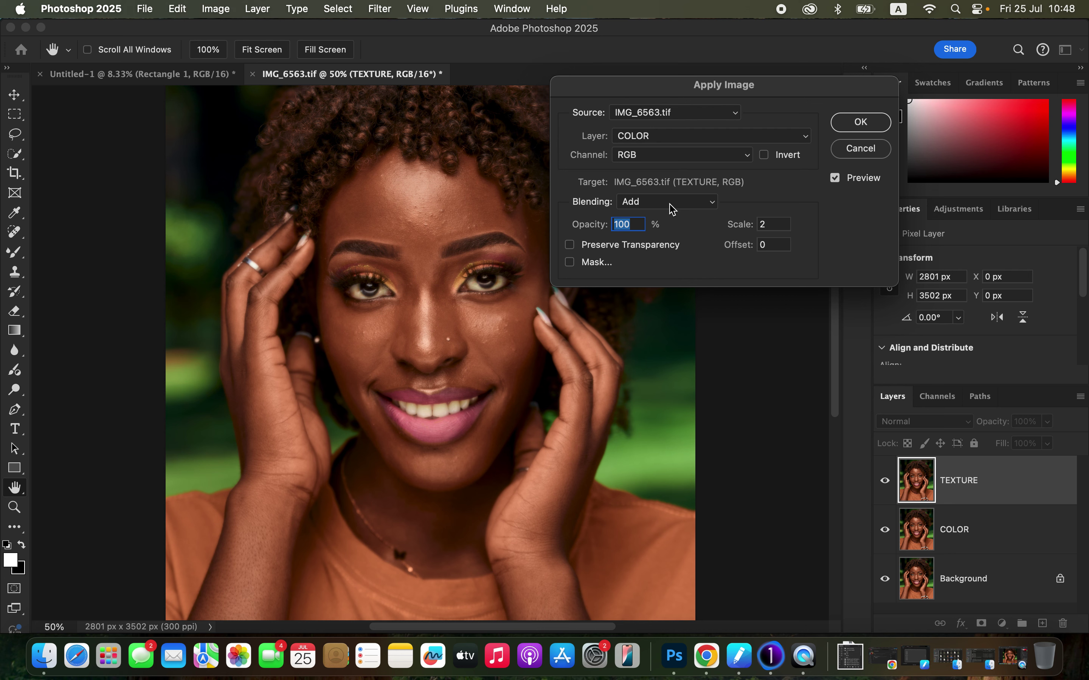
{"action": "left_click", "coordinate": [673, 205]}
{"action": "left_click", "coordinate": [676, 220]}
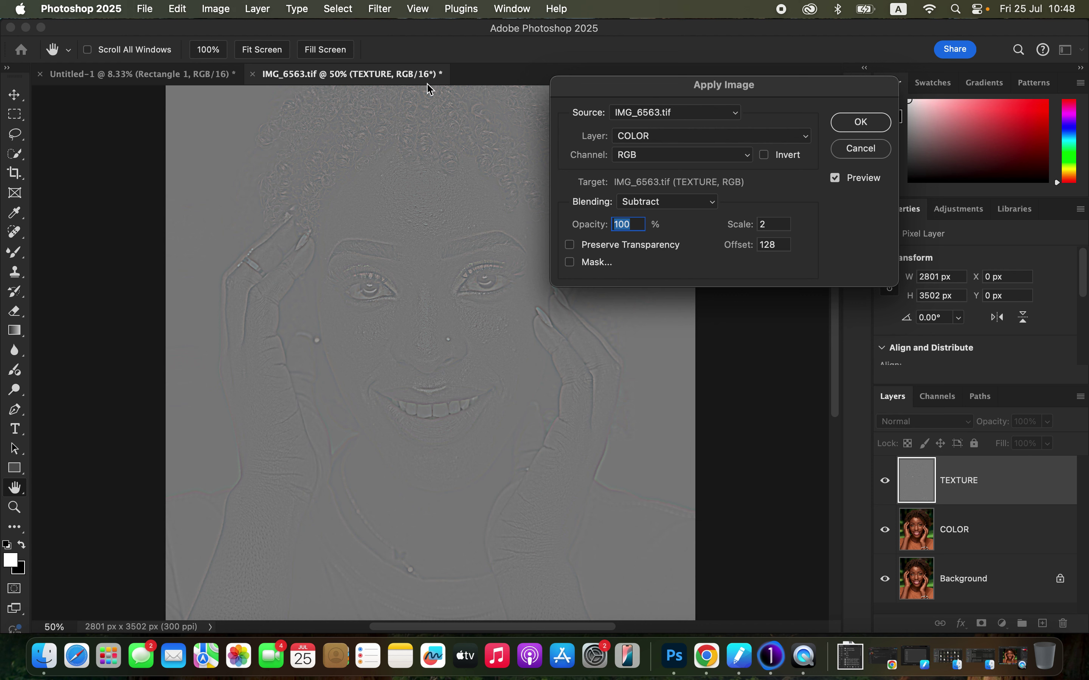
{"action": "left_click", "coordinate": [665, 202]}
{"action": "left_click", "coordinate": [665, 183]}
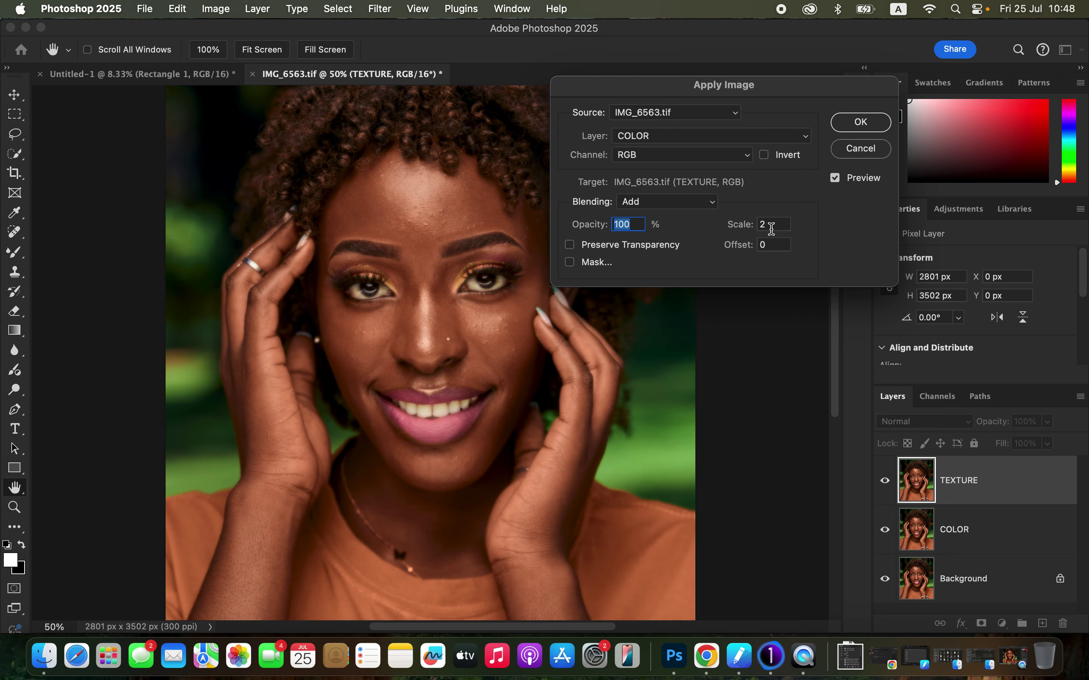
- Apply the COLOR source inverted to the TEXTURE layer and set that layer's blend mode to Linear Light
{"action": "left_click", "coordinate": [764, 156]}
{"action": "left_click", "coordinate": [857, 125]}
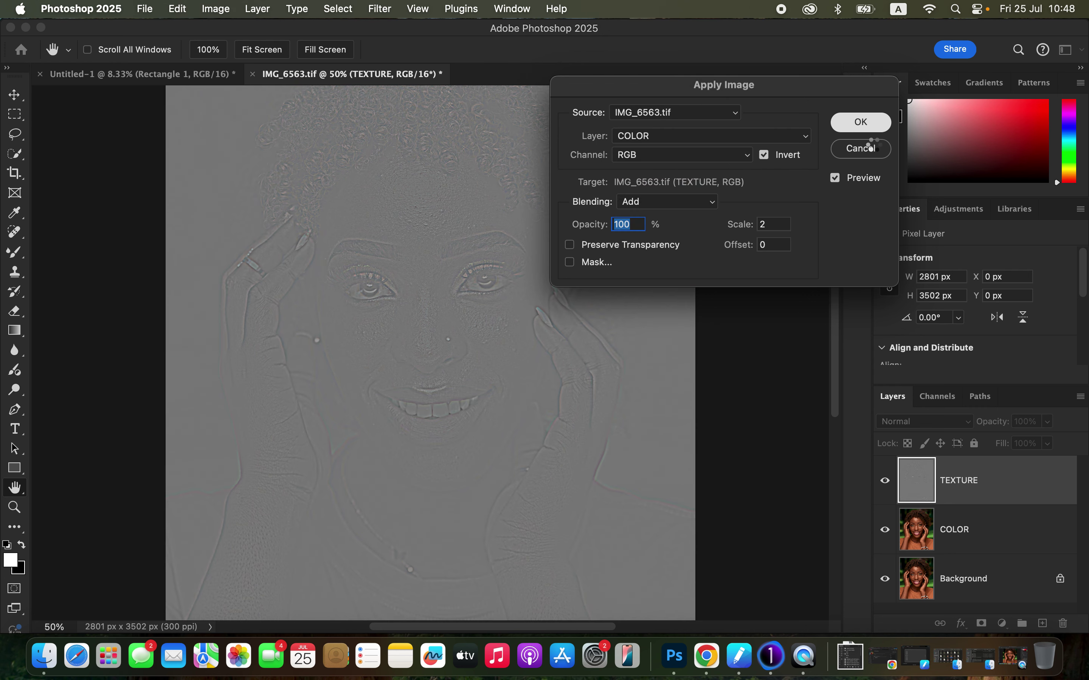
{"action": "left_click", "coordinate": [925, 421]}
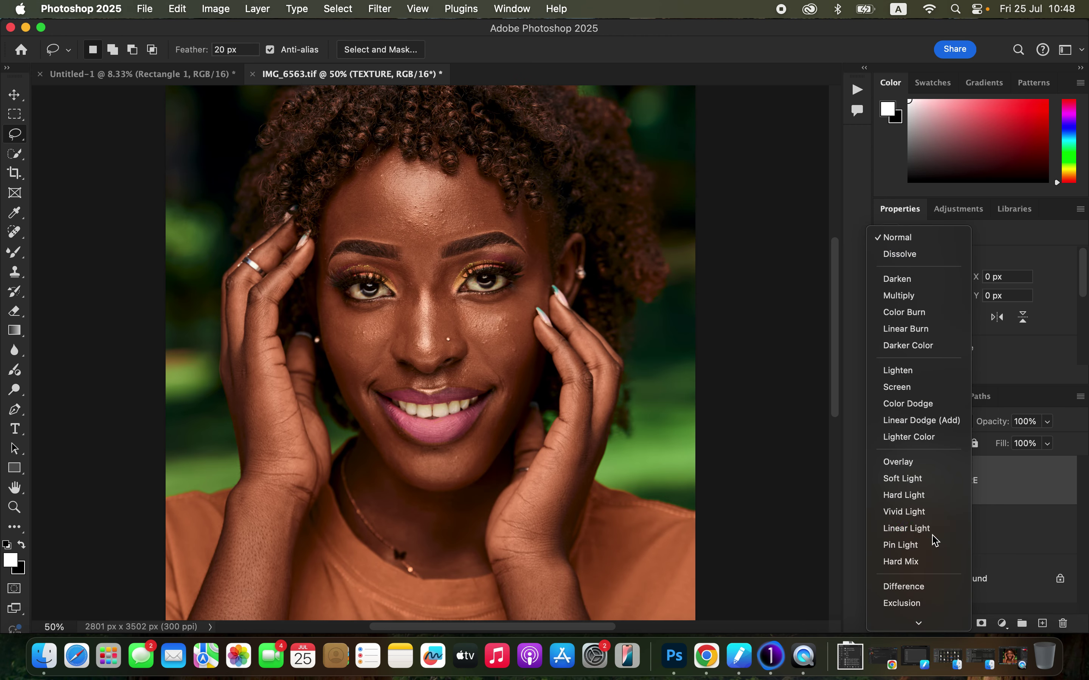
{"action": "left_click", "coordinate": [931, 530]}
- Group the TEXTURE and COLOR layers and name the group FS
{"action": "left_click", "coordinate": [1004, 533], "text": "shift"}
{"action": "left_click_drag", "start_coordinate": [1031, 524], "coordinate": [1022, 623]}
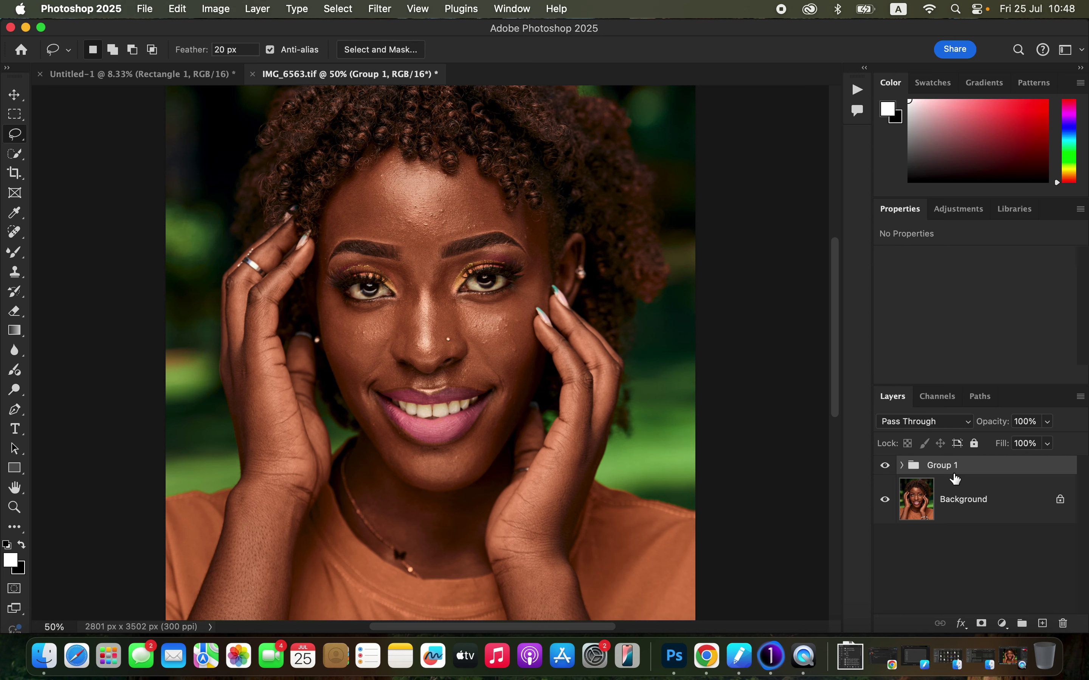
{"action": "key", "text": "super+z"}
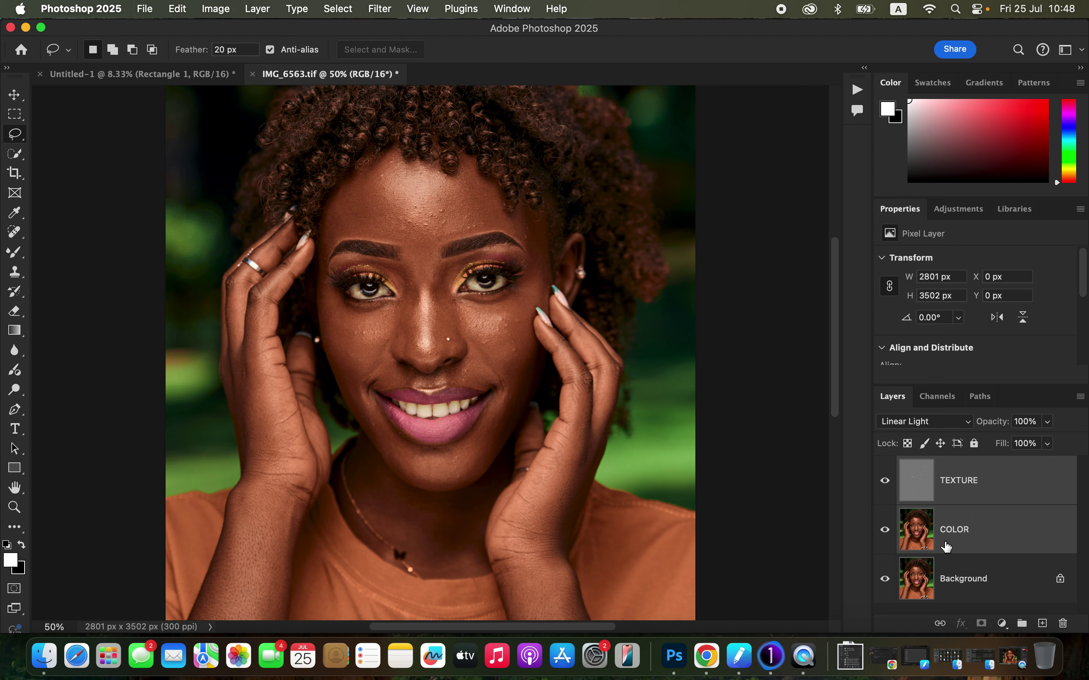
{"action": "key", "text": "super+g"}
{"action": "double_click", "coordinate": [945, 468]}
{"action": "key", "text": "shift"}
{"action": "type", "text": "FS"}
{"action": "key", "text": "Return"}
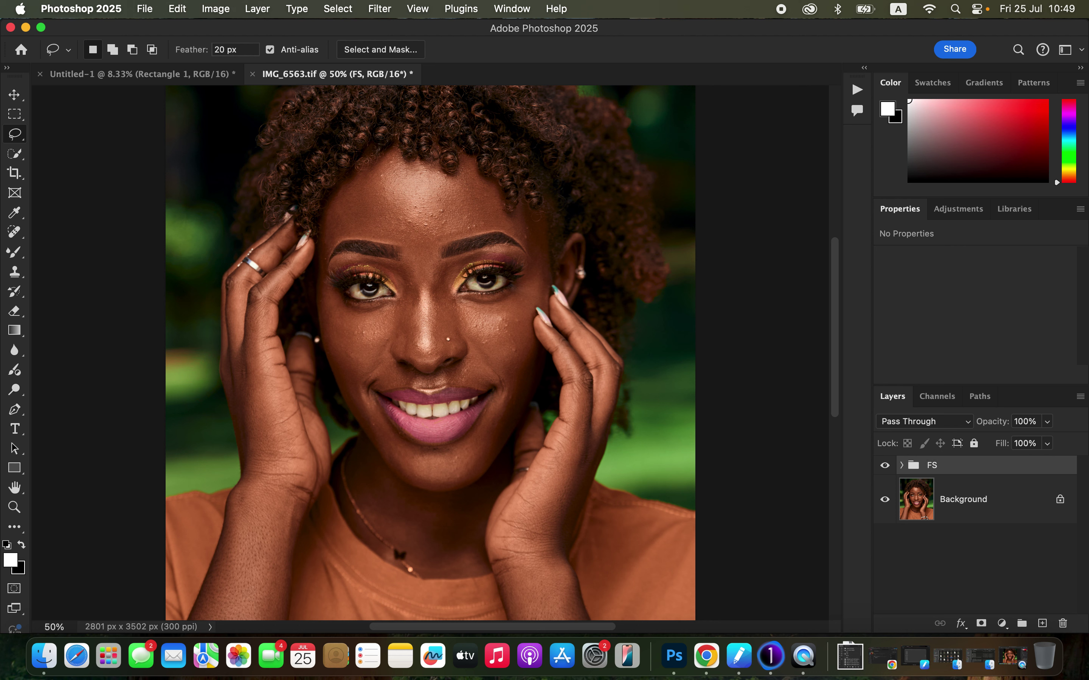
- Expand the FS group, select its COLOR layer and activate the Mixer Brush tool
{"action": "left_click", "coordinate": [901, 465]}
{"action": "left_click", "coordinate": [987, 558]}
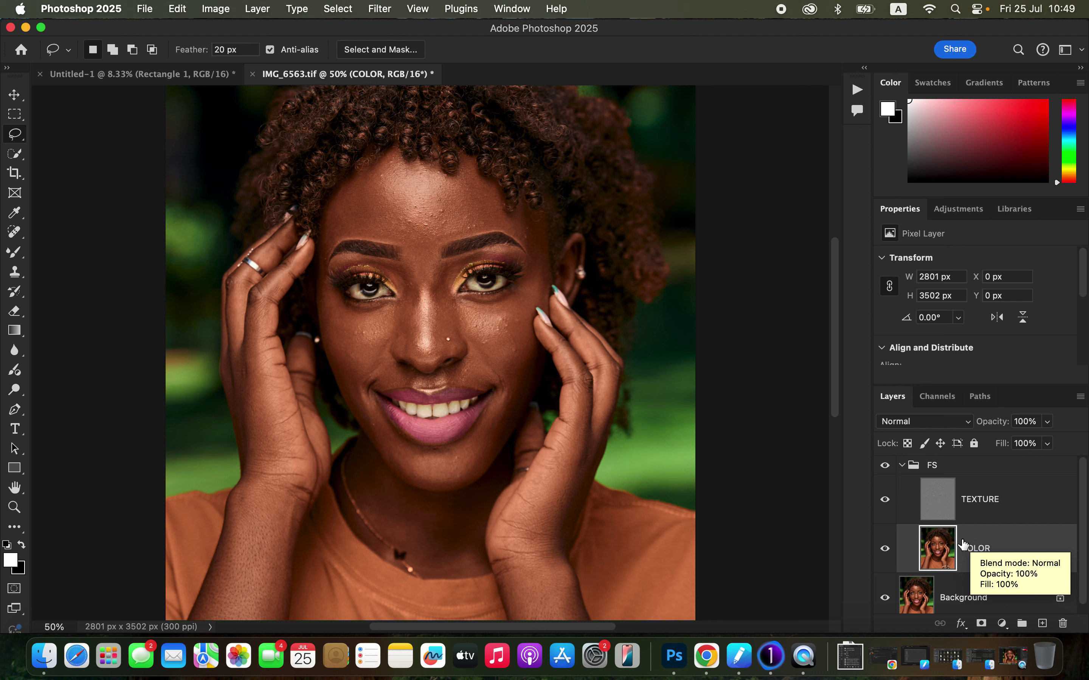
{"action": "left_click", "coordinate": [14, 252]}
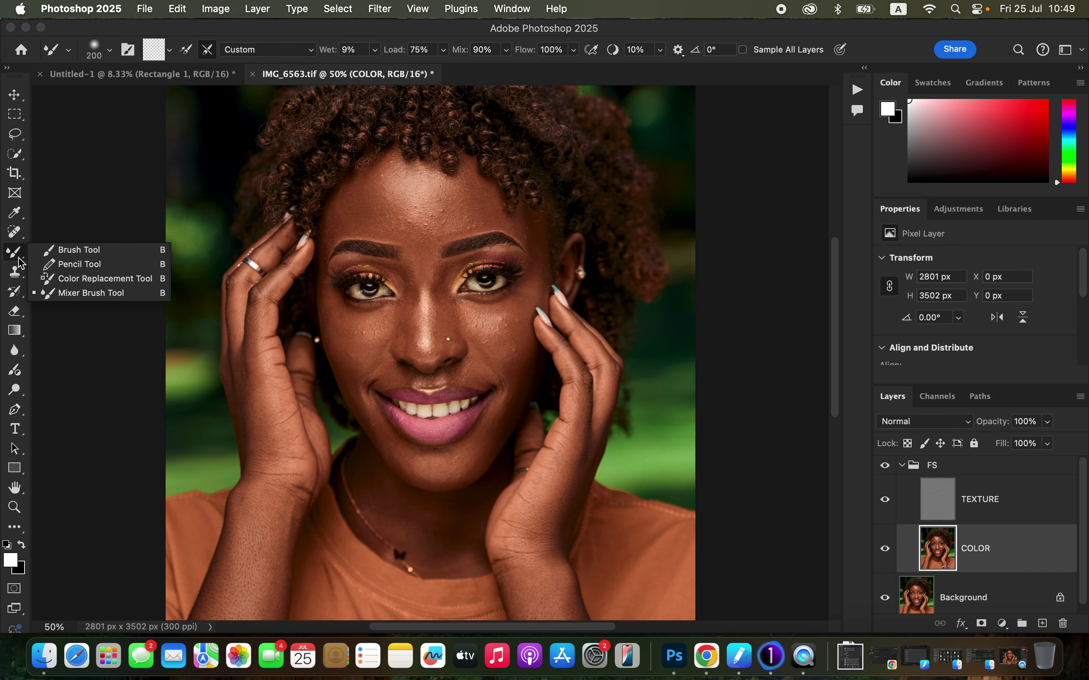
{"action": "left_click", "coordinate": [79, 293]}
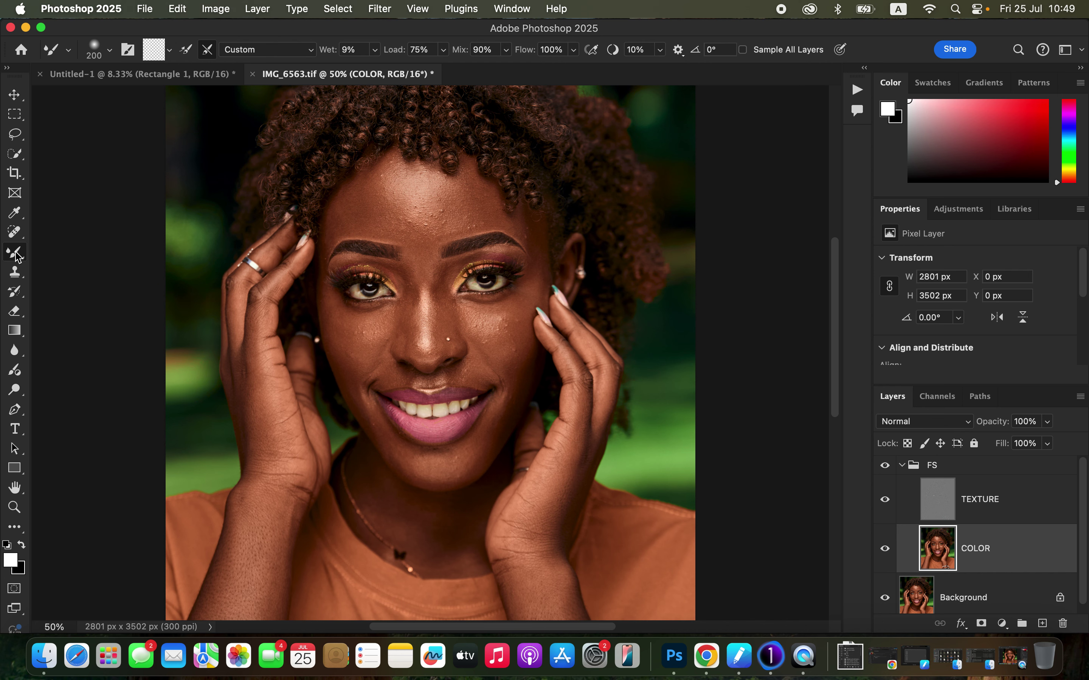
{"action": "left_click_drag", "start_coordinate": [14, 252], "coordinate": [56, 292]}
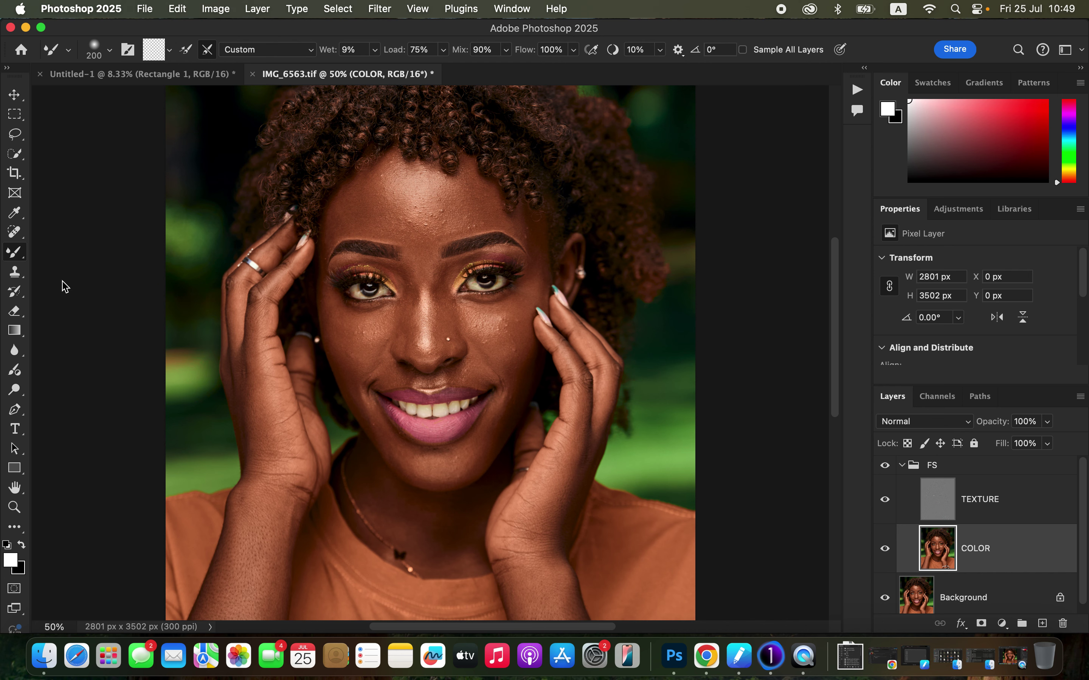
- Check the Mixer Brush's tip, size and hardness settings and its brush load options
{"action": "left_click", "coordinate": [111, 52]}
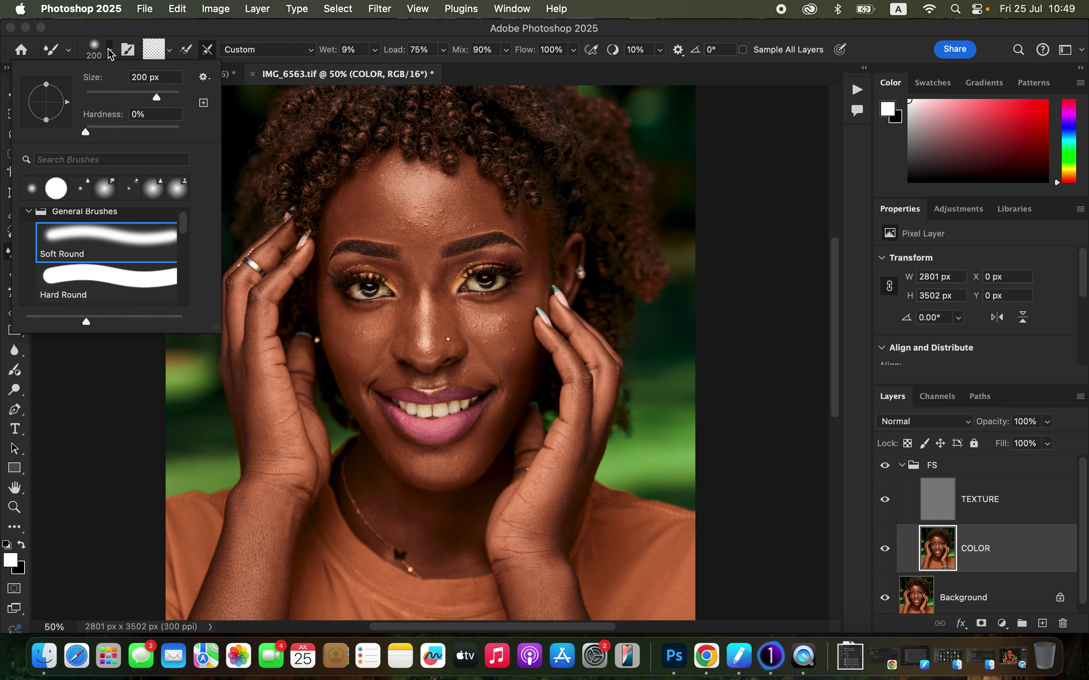
{"action": "left_click", "coordinate": [111, 52]}
{"action": "left_click", "coordinate": [169, 50]}
{"action": "left_click", "coordinate": [170, 83]}
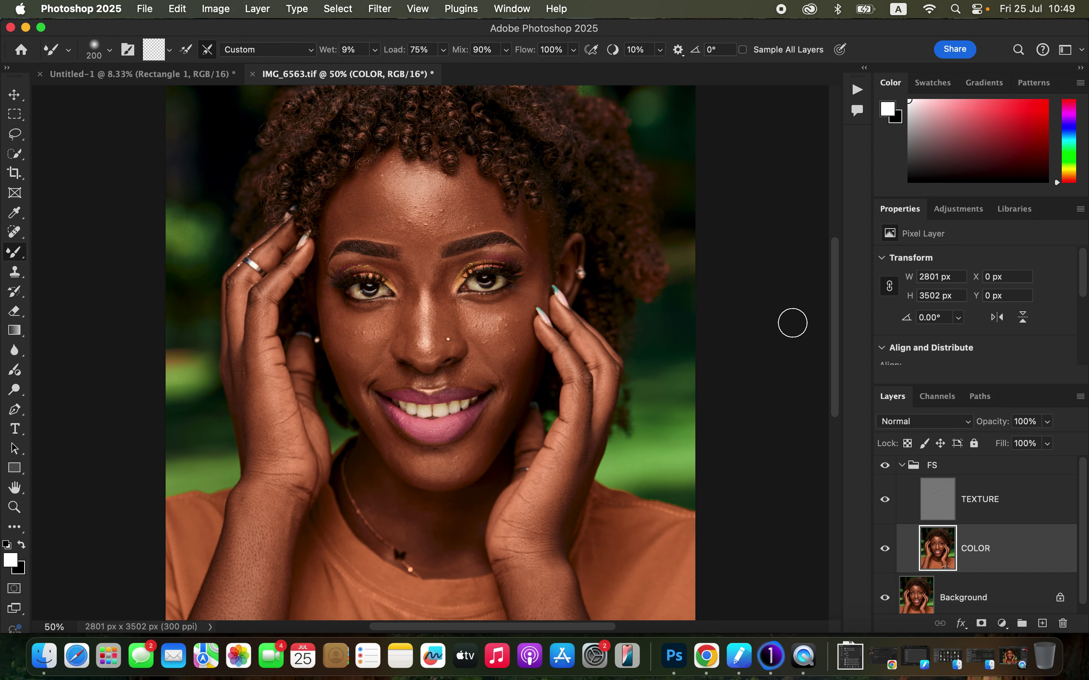
- Hide the TEXTURE layer and smooth the forehead tones on the COLOR layer with a 175 px Mixer Brush
{"action": "left_click", "coordinate": [885, 502]}
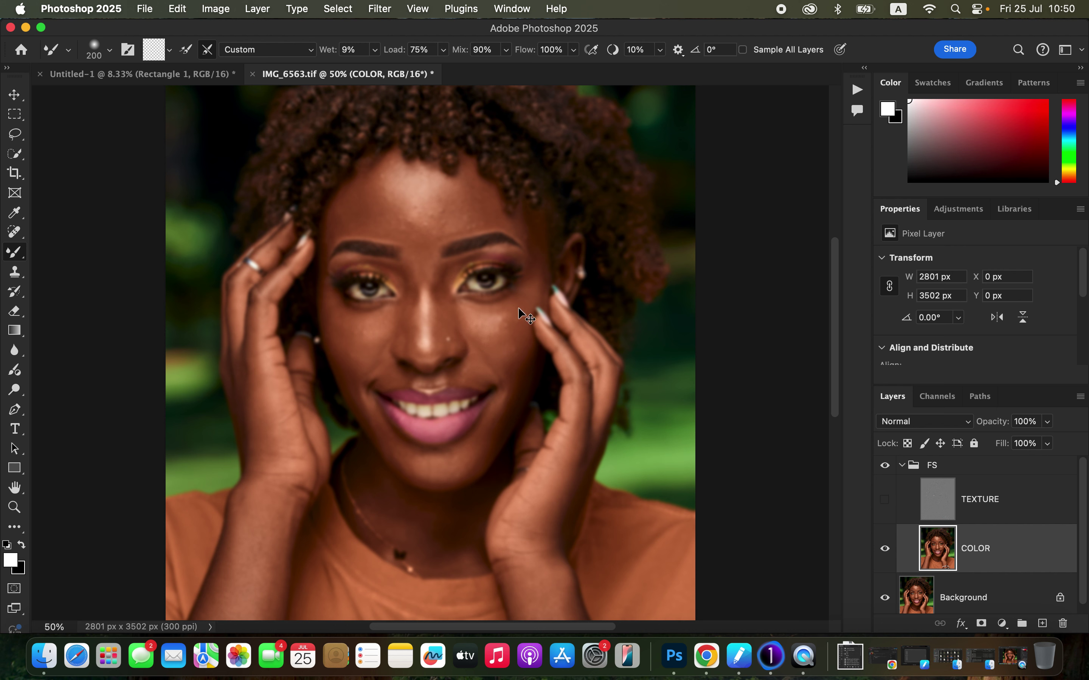
{"action": "key", "text": "super+minus"}
{"action": "key", "text": "super+plus"}
{"action": "key", "text": "bracketright"}
{"action": "key", "text": "bracketright"}
{"action": "key", "text": "bracketright"}
{"action": "key", "text": "bracketleft"}
{"action": "key", "text": "bracketleft"}
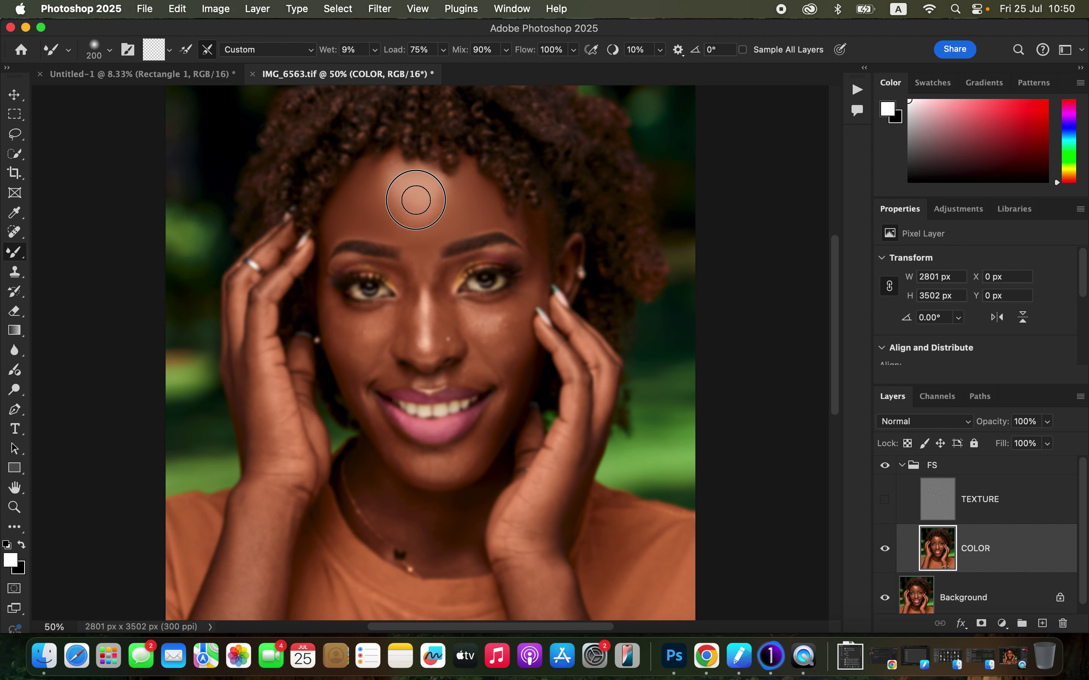
{"action": "mouse_move", "coordinate": [381, 178]}
{"action": "left_mouse_down"}
{"action": "mouse_move", "coordinate": [388, 167]}
{"action": "mouse_move", "coordinate": [396, 194]}
{"action": "mouse_move", "coordinate": [386, 181]}
{"action": "mouse_move", "coordinate": [433, 199]}
{"action": "mouse_move", "coordinate": [435, 187]}
{"action": "mouse_move", "coordinate": [414, 210]}
{"action": "mouse_move", "coordinate": [376, 190]}
{"action": "mouse_move", "coordinate": [389, 200]}
{"action": "mouse_move", "coordinate": [438, 194]}
{"action": "mouse_move", "coordinate": [421, 212]}
{"action": "mouse_move", "coordinate": [381, 194]}
{"action": "mouse_move", "coordinate": [381, 183]}
{"action": "mouse_move", "coordinate": [395, 196]}
{"action": "mouse_move", "coordinate": [437, 189]}
{"action": "mouse_move", "coordinate": [502, 212]}
{"action": "left_mouse_up"}
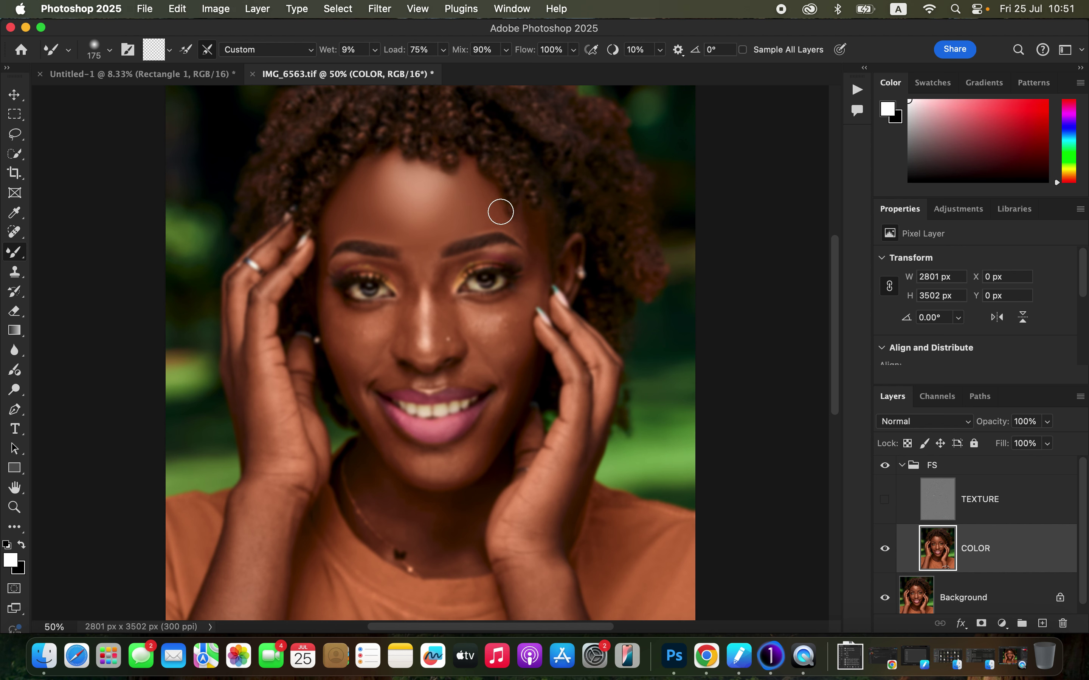
- Blend the skin tones between the eyes and along the nose with a smaller Mixer Brush of about 90 px
{"action": "key", "text": "bracketleft"}
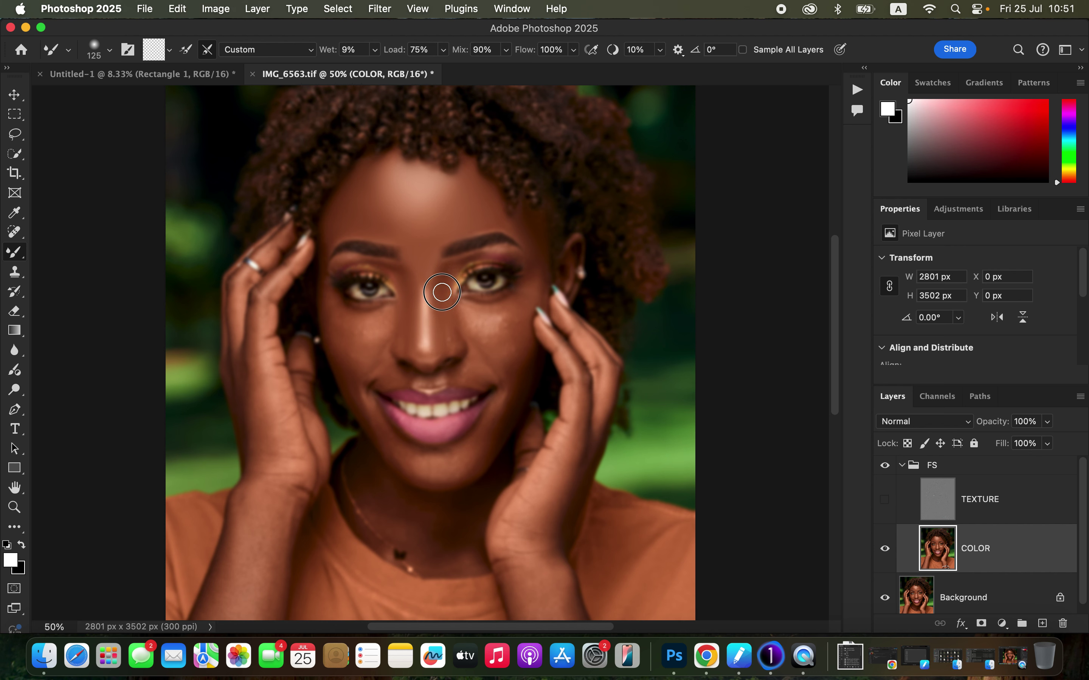
{"action": "mouse_move", "coordinate": [424, 264]}
{"action": "left_mouse_down"}
{"action": "mouse_move", "coordinate": [416, 260]}
{"action": "mouse_move", "coordinate": [426, 264]}
{"action": "left_mouse_up"}
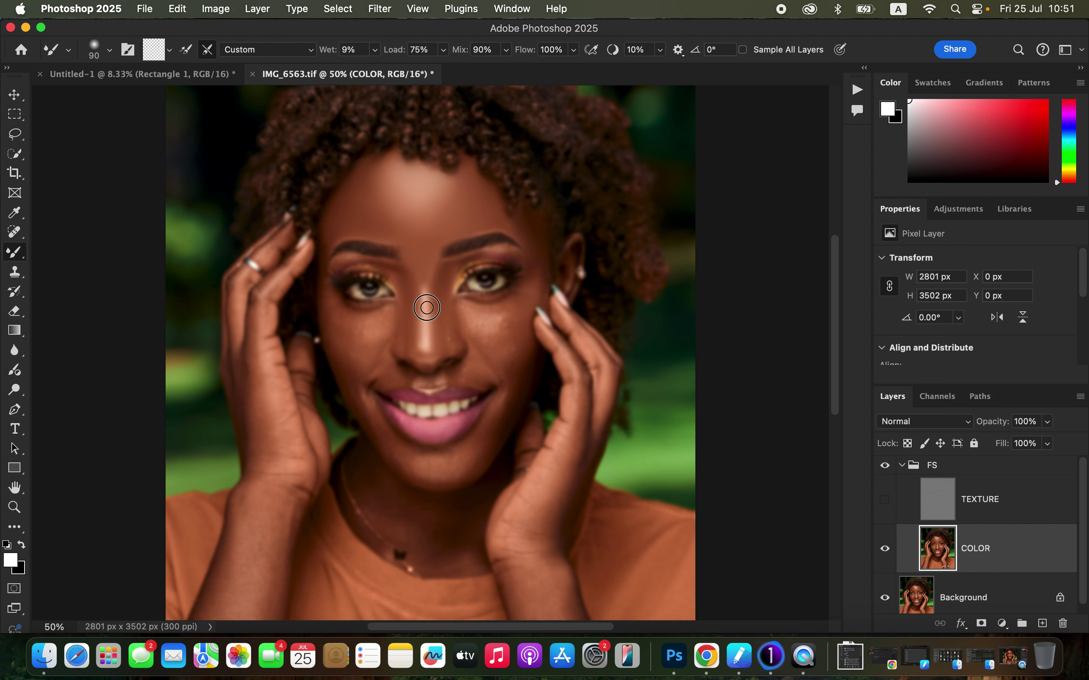
{"action": "mouse_move", "coordinate": [443, 295]}
{"action": "left_mouse_down"}
{"action": "mouse_move", "coordinate": [439, 343]}
{"action": "mouse_move", "coordinate": [429, 348]}
{"action": "mouse_move", "coordinate": [411, 328]}
{"action": "mouse_move", "coordinate": [417, 363]}
{"action": "left_mouse_up"}
{"action": "mouse_move", "coordinate": [443, 297]}
{"action": "left_mouse_down"}
{"action": "mouse_move", "coordinate": [472, 258]}
{"action": "mouse_move", "coordinate": [517, 258]}
{"action": "mouse_move", "coordinate": [472, 269]}
{"action": "left_mouse_up"}
- Smooth the color transitions on both cheeks with a Mixer Brush between 100 and 150 px
{"action": "mouse_move", "coordinate": [343, 334]}
{"action": "left_mouse_down"}
{"action": "mouse_move", "coordinate": [330, 310]}
{"action": "mouse_move", "coordinate": [353, 366]}
{"action": "mouse_move", "coordinate": [338, 336]}
{"action": "mouse_move", "coordinate": [374, 333]}
{"action": "mouse_move", "coordinate": [355, 330]}
{"action": "mouse_move", "coordinate": [386, 313]}
{"action": "mouse_move", "coordinate": [349, 319]}
{"action": "mouse_move", "coordinate": [359, 323]}
{"action": "mouse_move", "coordinate": [353, 354]}
{"action": "mouse_move", "coordinate": [346, 345]}
{"action": "mouse_move", "coordinate": [359, 365]}
{"action": "mouse_move", "coordinate": [356, 345]}
{"action": "mouse_move", "coordinate": [367, 341]}
{"action": "mouse_move", "coordinate": [355, 390]}
{"action": "mouse_move", "coordinate": [365, 412]}
{"action": "left_mouse_up"}
{"action": "mouse_move", "coordinate": [471, 315]}
{"action": "left_mouse_down"}
{"action": "mouse_move", "coordinate": [501, 322]}
{"action": "mouse_move", "coordinate": [474, 314]}
{"action": "mouse_move", "coordinate": [488, 323]}
{"action": "mouse_move", "coordinate": [520, 307]}
{"action": "mouse_move", "coordinate": [505, 325]}
{"action": "mouse_move", "coordinate": [467, 314]}
{"action": "mouse_move", "coordinate": [506, 310]}
{"action": "mouse_move", "coordinate": [476, 311]}
{"action": "mouse_move", "coordinate": [473, 322]}
{"action": "mouse_move", "coordinate": [456, 312]}
{"action": "mouse_move", "coordinate": [459, 323]}
{"action": "mouse_move", "coordinate": [521, 306]}
{"action": "mouse_move", "coordinate": [509, 331]}
{"action": "mouse_move", "coordinate": [524, 305]}
{"action": "mouse_move", "coordinate": [505, 334]}
{"action": "mouse_move", "coordinate": [517, 337]}
{"action": "mouse_move", "coordinate": [508, 348]}
{"action": "mouse_move", "coordinate": [523, 324]}
{"action": "mouse_move", "coordinate": [506, 355]}
{"action": "mouse_move", "coordinate": [520, 338]}
{"action": "mouse_move", "coordinate": [511, 380]}
{"action": "mouse_move", "coordinate": [517, 340]}
{"action": "left_mouse_up"}
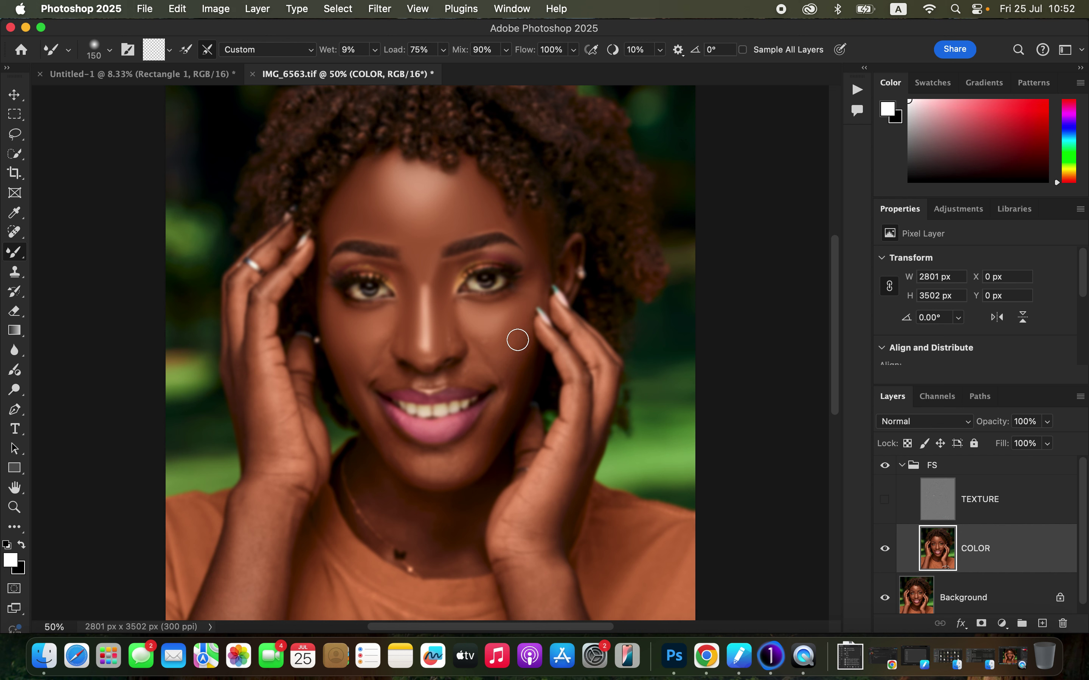
{"action": "mouse_move", "coordinate": [530, 294]}
{"action": "left_mouse_down"}
{"action": "mouse_move", "coordinate": [545, 264]}
{"action": "mouse_move", "coordinate": [493, 425]}
{"action": "mouse_move", "coordinate": [444, 469]}
{"action": "mouse_move", "coordinate": [407, 463]}
{"action": "mouse_move", "coordinate": [464, 473]}
{"action": "mouse_move", "coordinate": [495, 417]}
{"action": "mouse_move", "coordinate": [486, 441]}
{"action": "mouse_move", "coordinate": [439, 474]}
{"action": "mouse_move", "coordinate": [397, 460]}
{"action": "mouse_move", "coordinate": [368, 413]}
{"action": "mouse_move", "coordinate": [410, 471]}
{"action": "mouse_move", "coordinate": [476, 466]}
{"action": "mouse_move", "coordinate": [497, 413]}
{"action": "mouse_move", "coordinate": [480, 348]}
{"action": "left_mouse_up"}
{"action": "mouse_move", "coordinate": [404, 384]}
{"action": "left_mouse_down"}
{"action": "mouse_move", "coordinate": [391, 369]}
{"action": "mouse_move", "coordinate": [403, 380]}
{"action": "mouse_move", "coordinate": [379, 382]}
{"action": "mouse_move", "coordinate": [388, 372]}
{"action": "mouse_move", "coordinate": [378, 386]}
{"action": "mouse_move", "coordinate": [383, 354]}
{"action": "mouse_move", "coordinate": [360, 371]}
{"action": "left_mouse_up"}
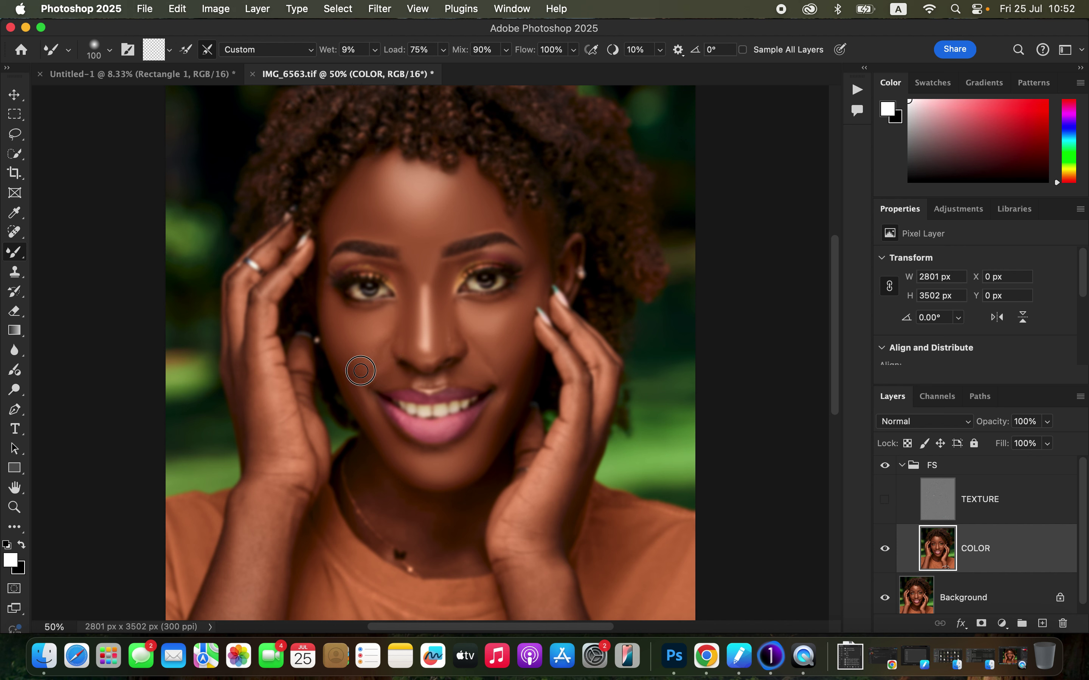
- Blend the skin tones around the mouth and across the lower face with the Mixer Brush, up to 150 px
{"action": "mouse_move", "coordinate": [372, 413]}
{"action": "left_mouse_down"}
{"action": "mouse_move", "coordinate": [385, 433]}
{"action": "mouse_move", "coordinate": [457, 467]}
{"action": "mouse_move", "coordinate": [500, 407]}
{"action": "mouse_move", "coordinate": [462, 375]}
{"action": "mouse_move", "coordinate": [484, 382]}
{"action": "mouse_move", "coordinate": [470, 352]}
{"action": "mouse_move", "coordinate": [488, 376]}
{"action": "mouse_move", "coordinate": [491, 353]}
{"action": "left_mouse_up"}
{"action": "left_click_drag", "start_coordinate": [385, 362], "coordinate": [370, 357]}
{"action": "mouse_move", "coordinate": [370, 428]}
{"action": "left_mouse_down"}
{"action": "mouse_move", "coordinate": [400, 465]}
{"action": "mouse_move", "coordinate": [427, 471]}
{"action": "mouse_move", "coordinate": [455, 473]}
{"action": "mouse_move", "coordinate": [485, 433]}
{"action": "left_mouse_up"}
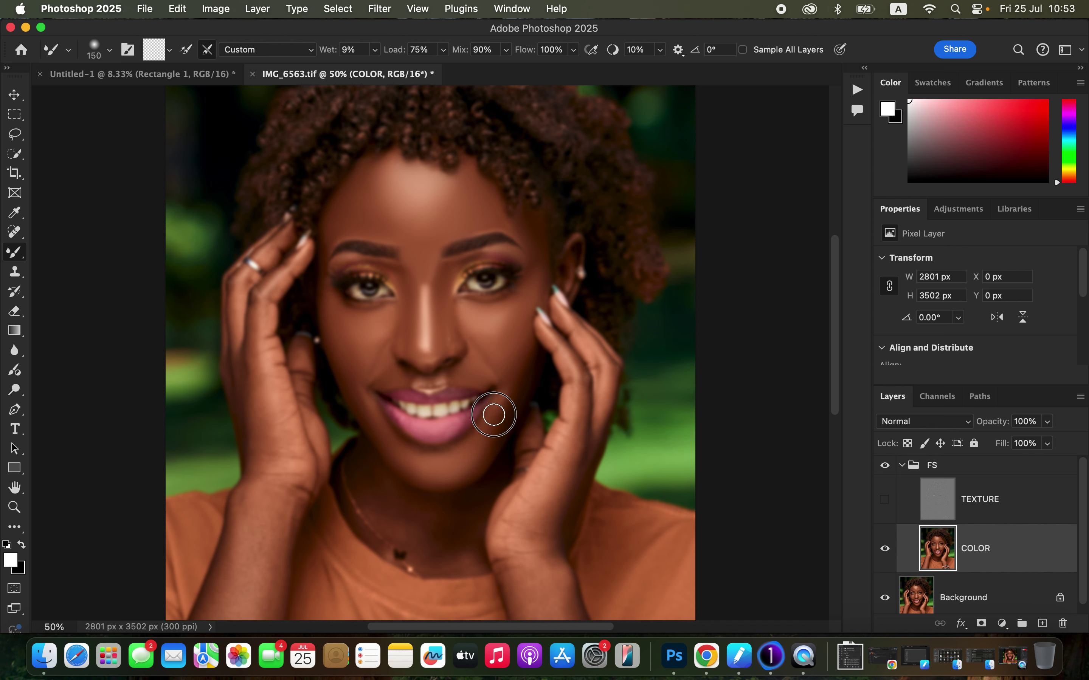
- Smooth the tones on the neck, hands and forearms with the Mixer Brush, starting at 150 px and reducing it to 90 px
{"action": "mouse_move", "coordinate": [407, 513]}
{"action": "left_mouse_down"}
{"action": "mouse_move", "coordinate": [433, 532]}
{"action": "mouse_move", "coordinate": [471, 508]}
{"action": "mouse_move", "coordinate": [451, 549]}
{"action": "mouse_move", "coordinate": [374, 498]}
{"action": "mouse_move", "coordinate": [379, 486]}
{"action": "mouse_move", "coordinate": [357, 467]}
{"action": "mouse_move", "coordinate": [396, 511]}
{"action": "left_mouse_up"}
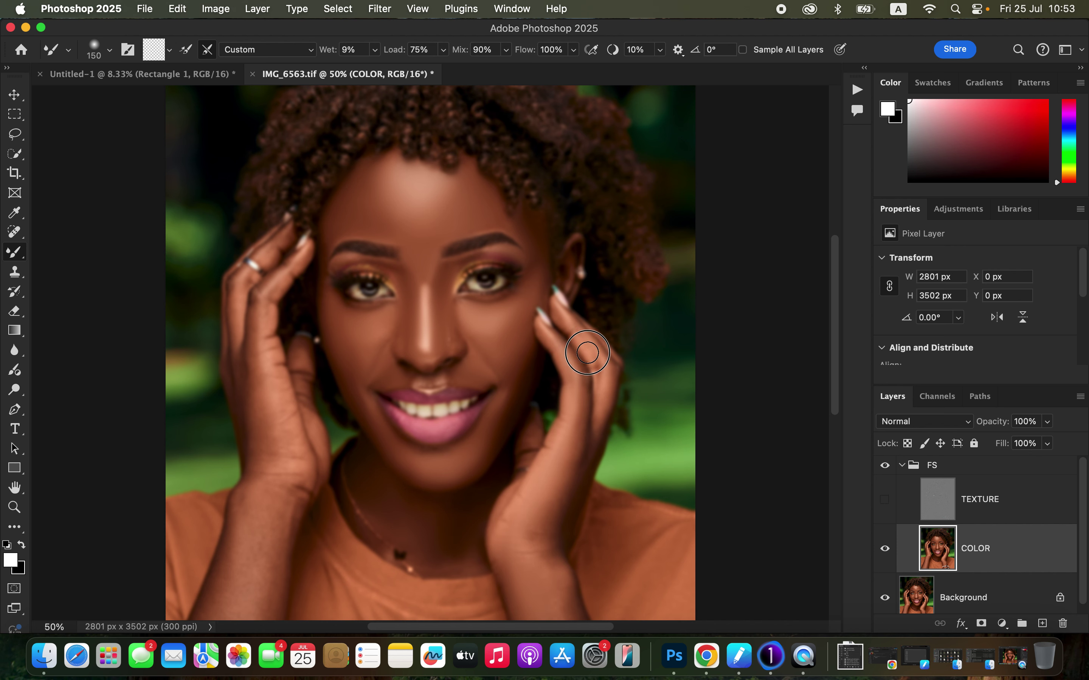
{"action": "left_click", "coordinate": [556, 576]}
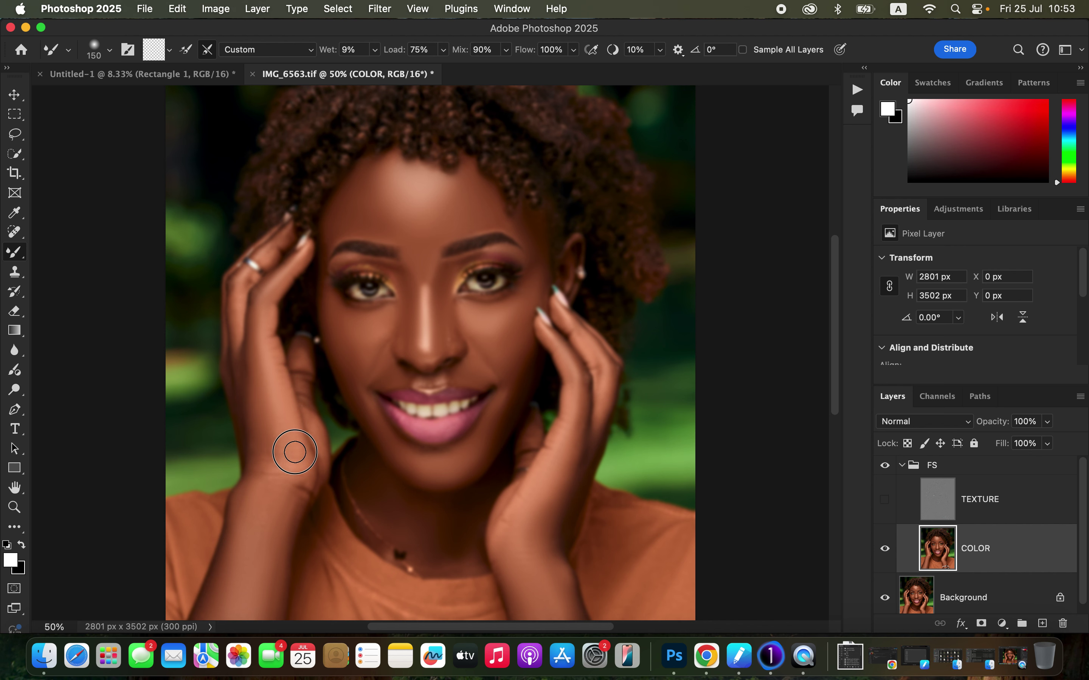
{"action": "mouse_move", "coordinate": [272, 480]}
{"action": "left_mouse_down"}
{"action": "mouse_move", "coordinate": [297, 479]}
{"action": "mouse_move", "coordinate": [299, 492]}
{"action": "mouse_move", "coordinate": [268, 478]}
{"action": "mouse_move", "coordinate": [243, 399]}
{"action": "left_mouse_up"}
{"action": "key", "text": "bracketleft"}
{"action": "key", "text": "bracketleft"}
{"action": "key", "text": "bracketleft"}
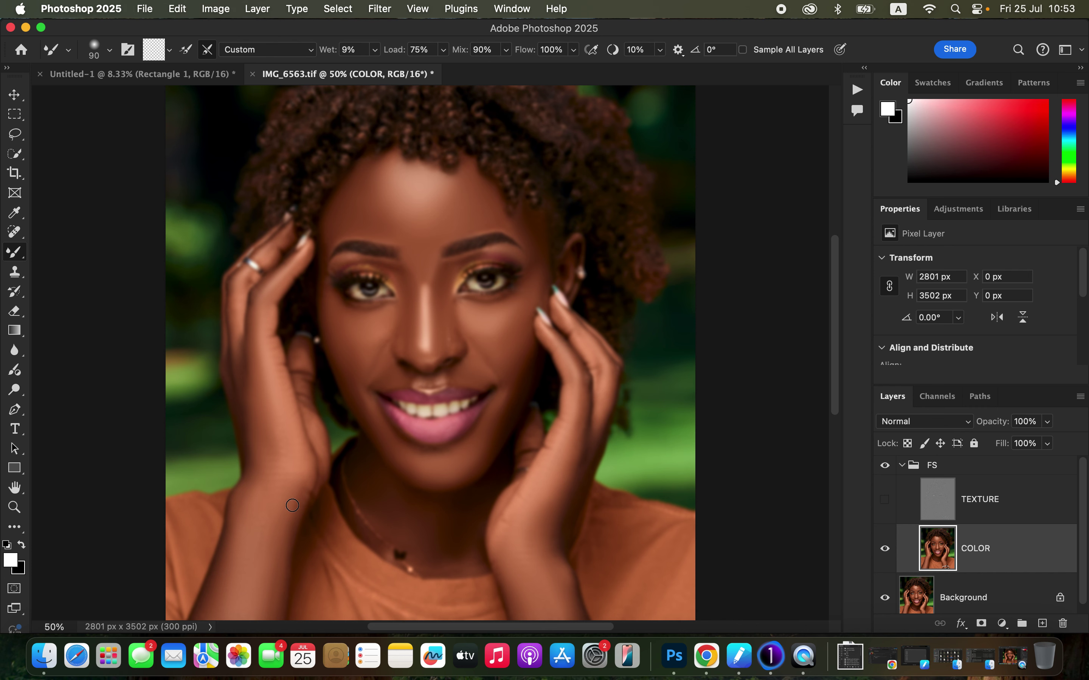
- Enlarge the Mixer Brush to 175 px and show the TEXTURE layer again
{"action": "key", "text": "super+minus"}
{"action": "key", "text": "bracketright"}
{"action": "key", "text": "bracketright"}
{"action": "key", "text": "bracketright"}
{"action": "key", "text": "bracketright"}
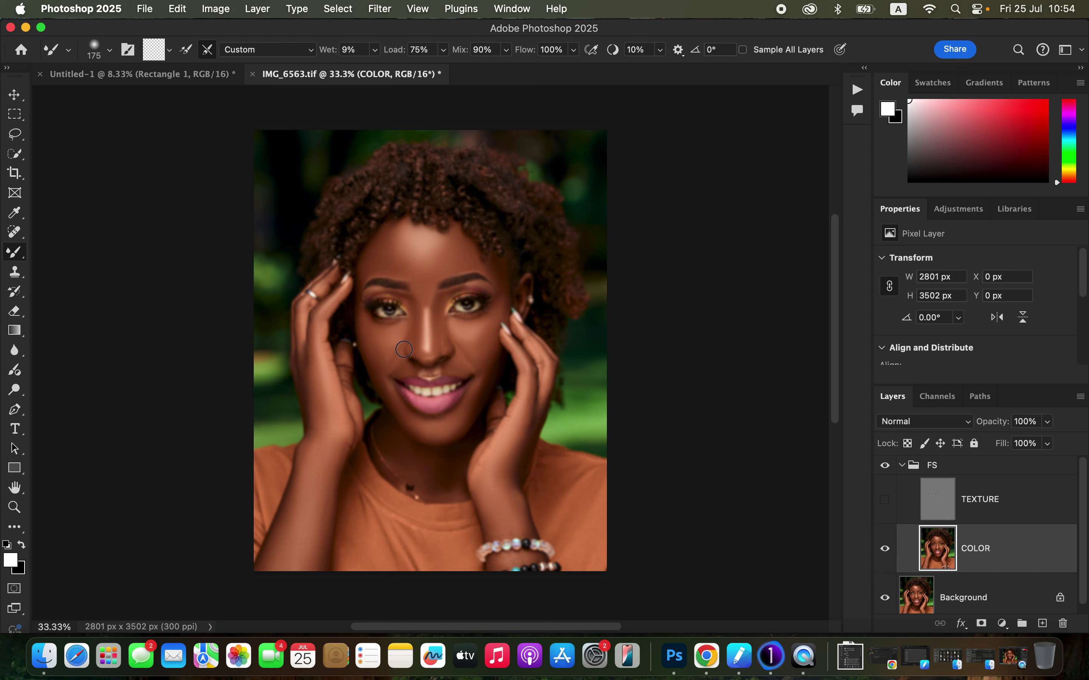
{"action": "left_click", "coordinate": [886, 500]}
{"action": "key", "text": "super+h"}
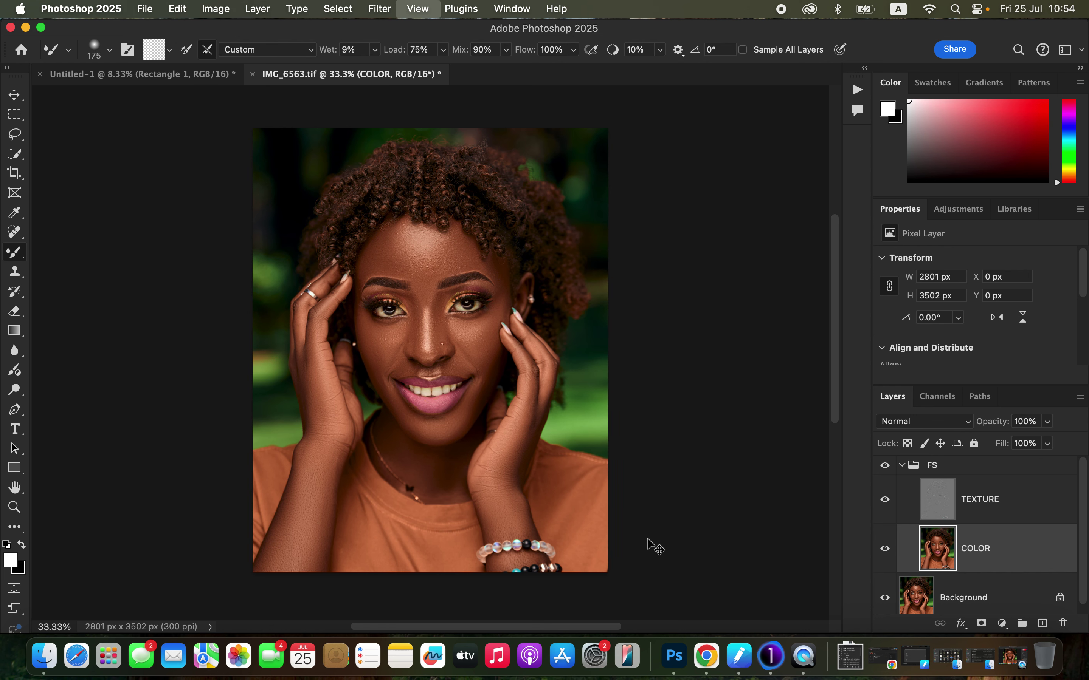
- Compare the smoothed skin with the original by toggling the FS group's visibility
{"action": "key", "text": "super+plus"}
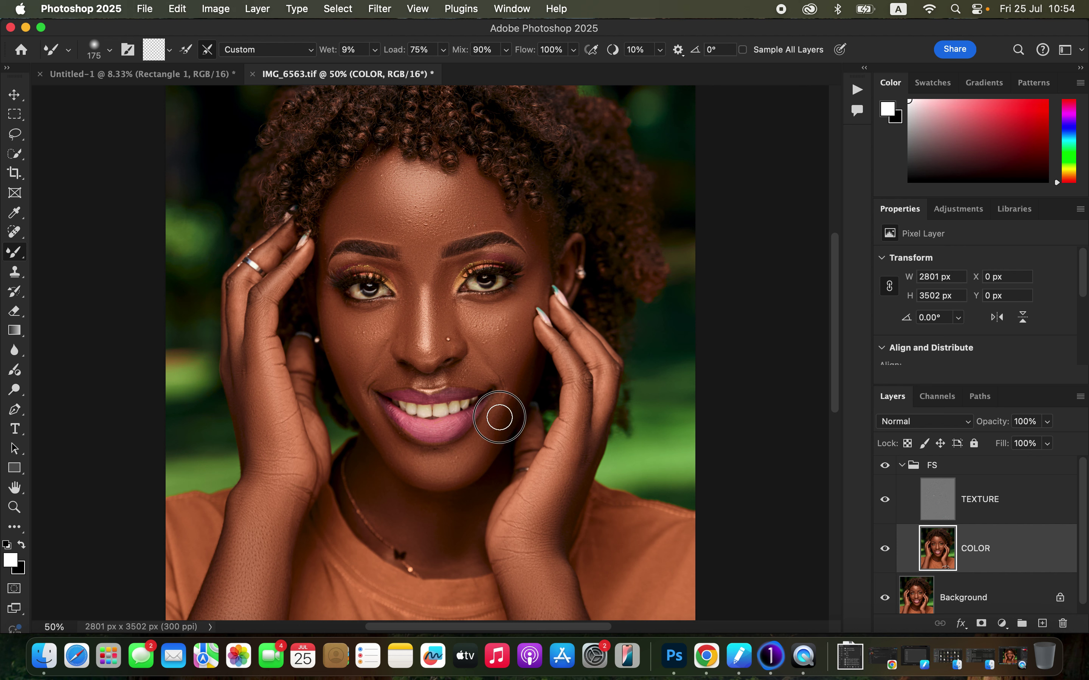
{"action": "left_click", "coordinate": [885, 465]}
{"action": "left_click", "coordinate": [885, 465]}
{"action": "left_click", "coordinate": [885, 465]}
{"action": "left_click", "coordinate": [885, 467]}
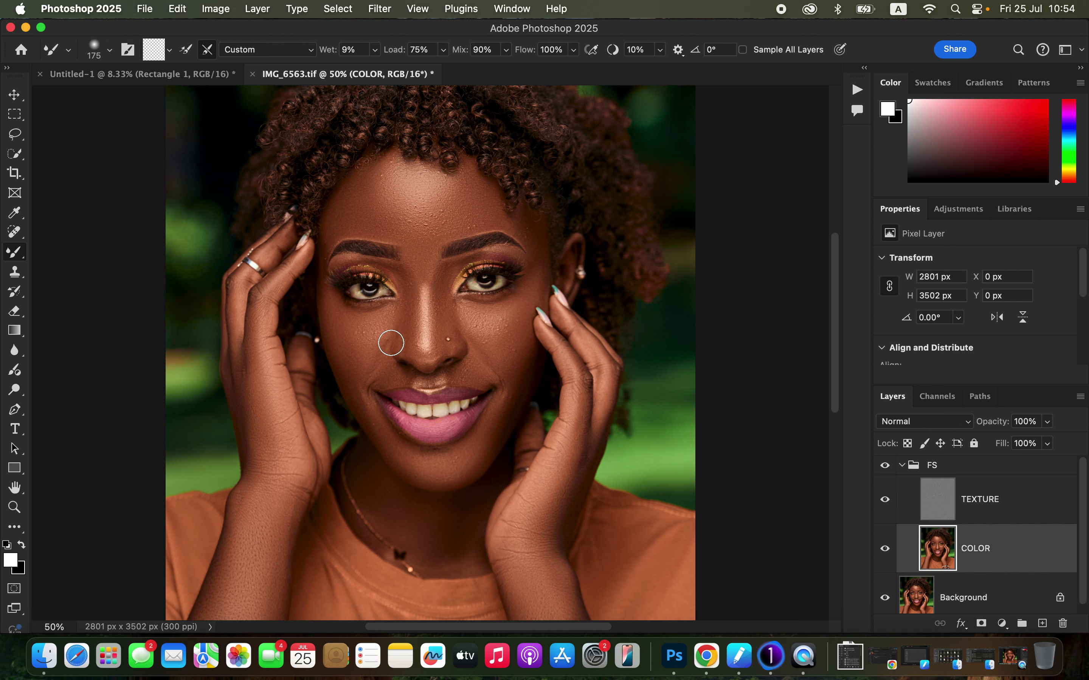
- Select the TEXTURE layer and set up the Clone Stamp tool with a Soft Round brush sampling Current Layer
{"action": "left_click", "coordinate": [1004, 507]}
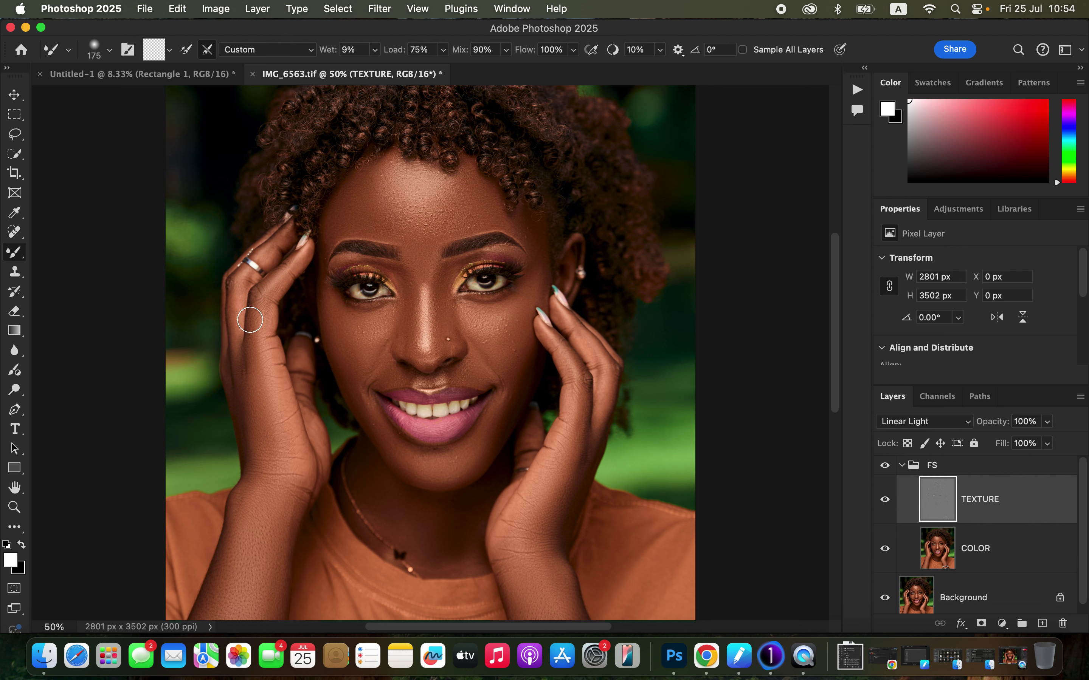
{"action": "left_click", "coordinate": [17, 277]}
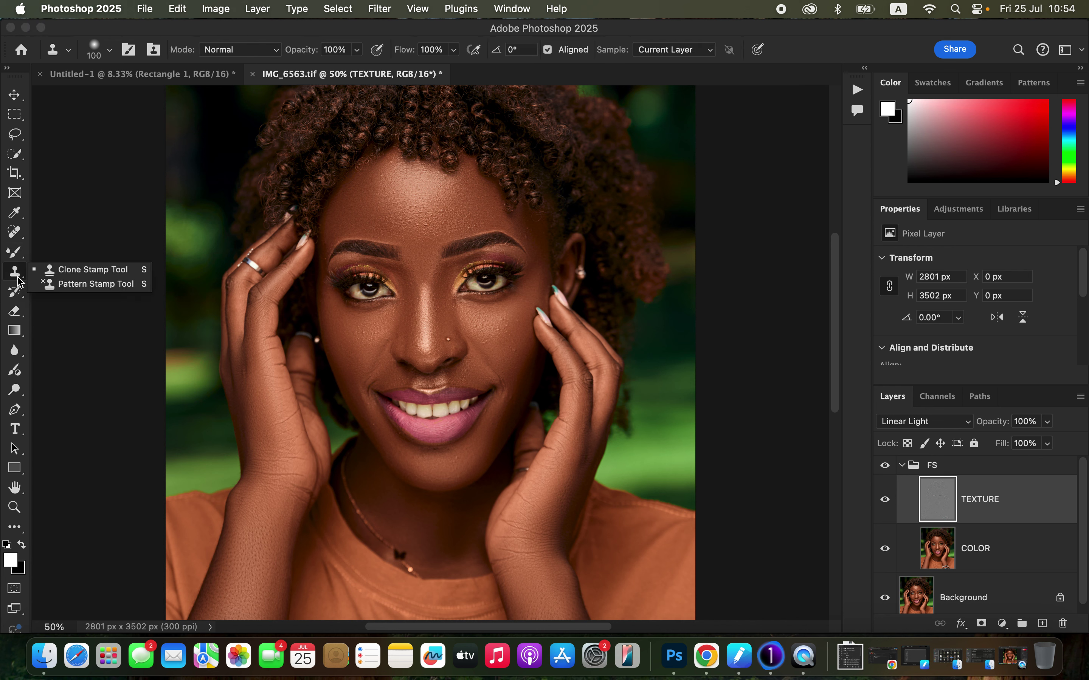
{"action": "left_click", "coordinate": [58, 272]}
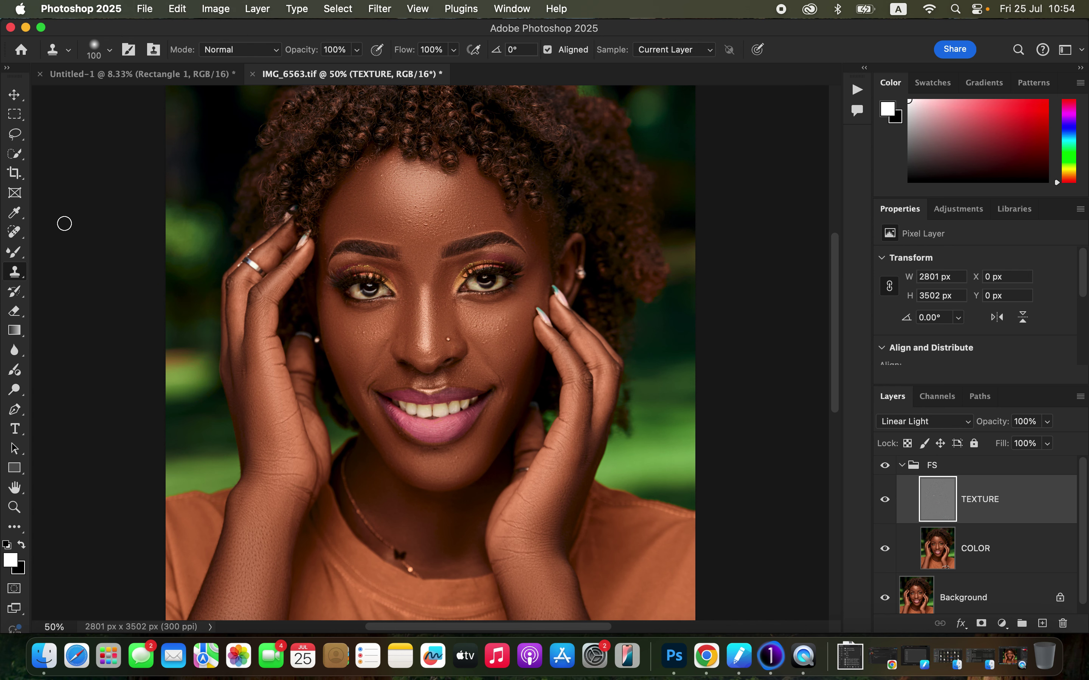
{"action": "left_click", "coordinate": [108, 50]}
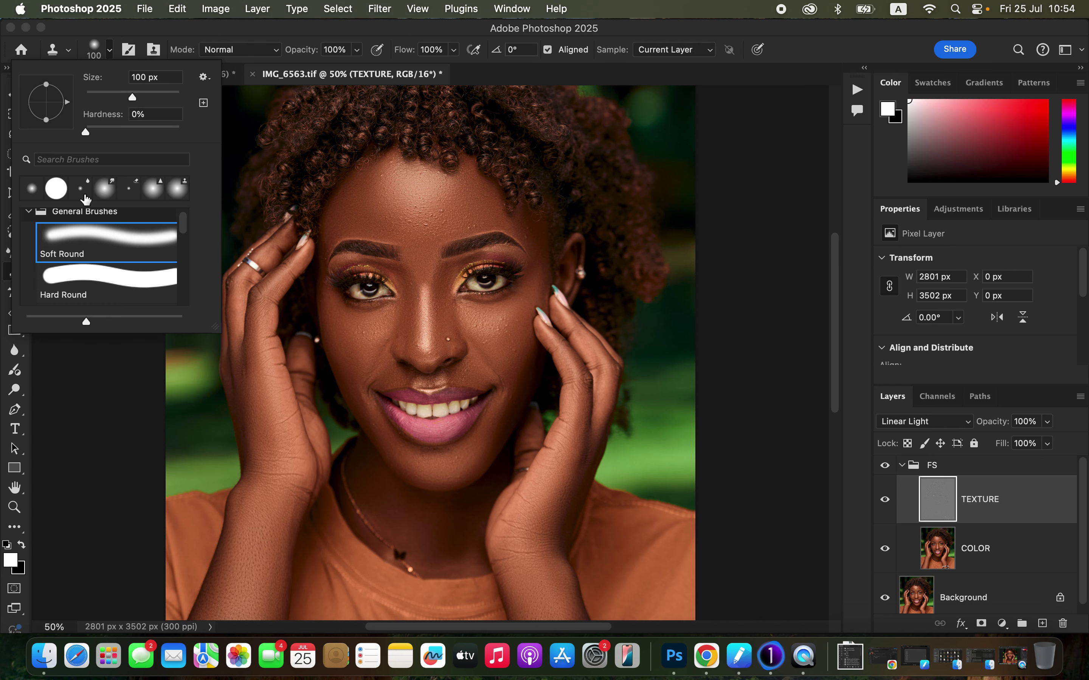
{"action": "double_click", "coordinate": [50, 244]}
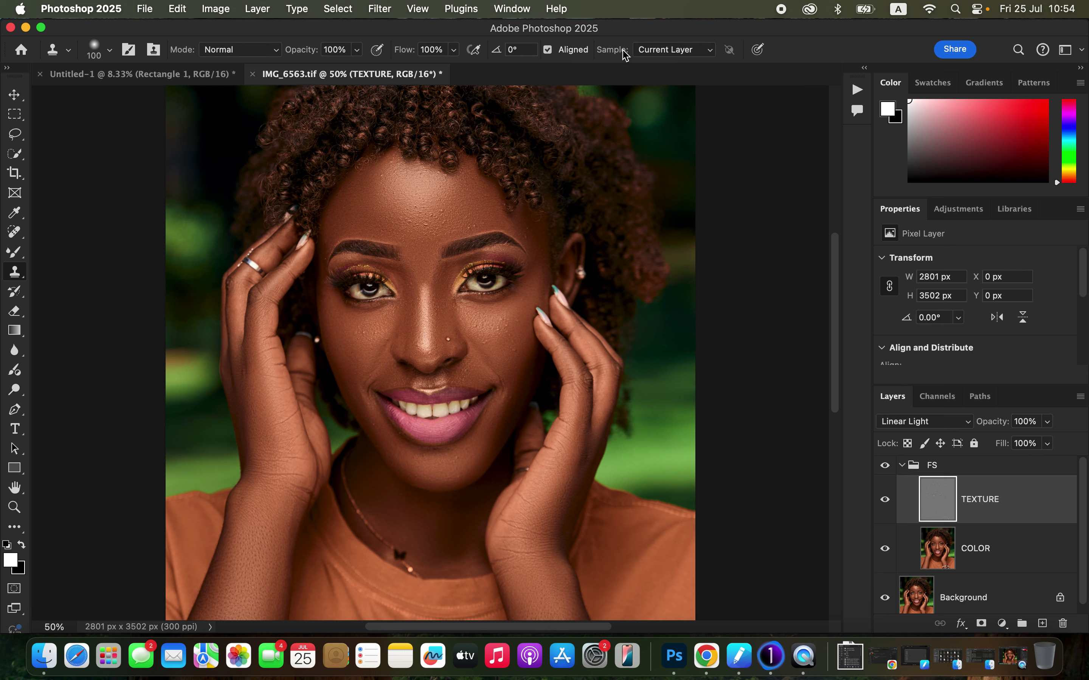
{"action": "left_click", "coordinate": [664, 51]}
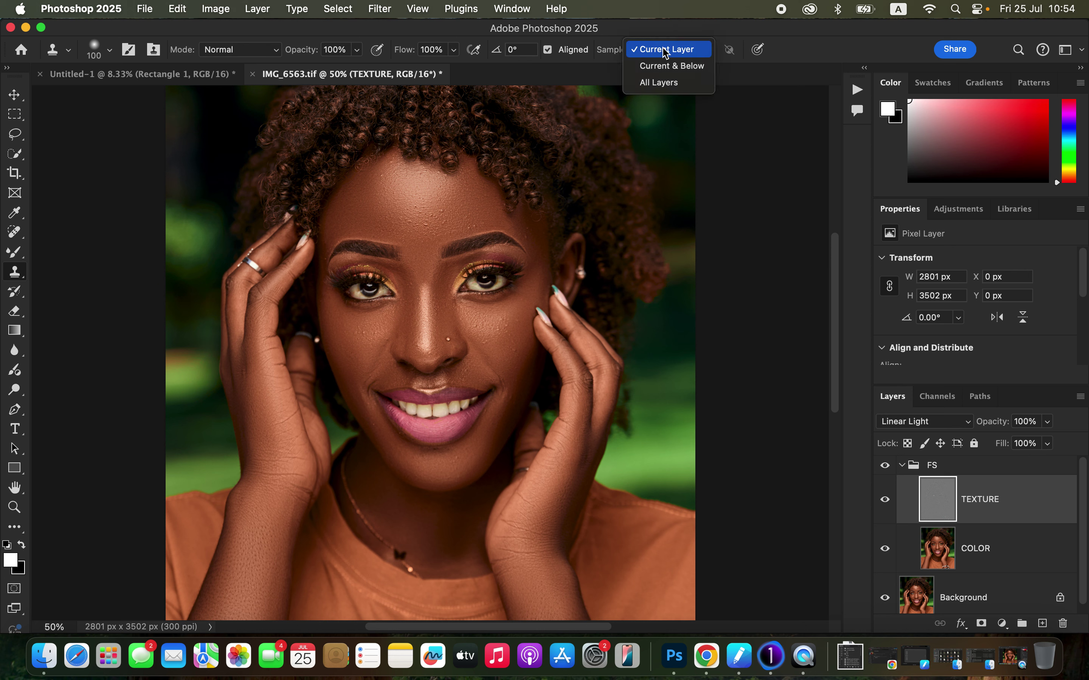
{"action": "left_click", "coordinate": [665, 51]}
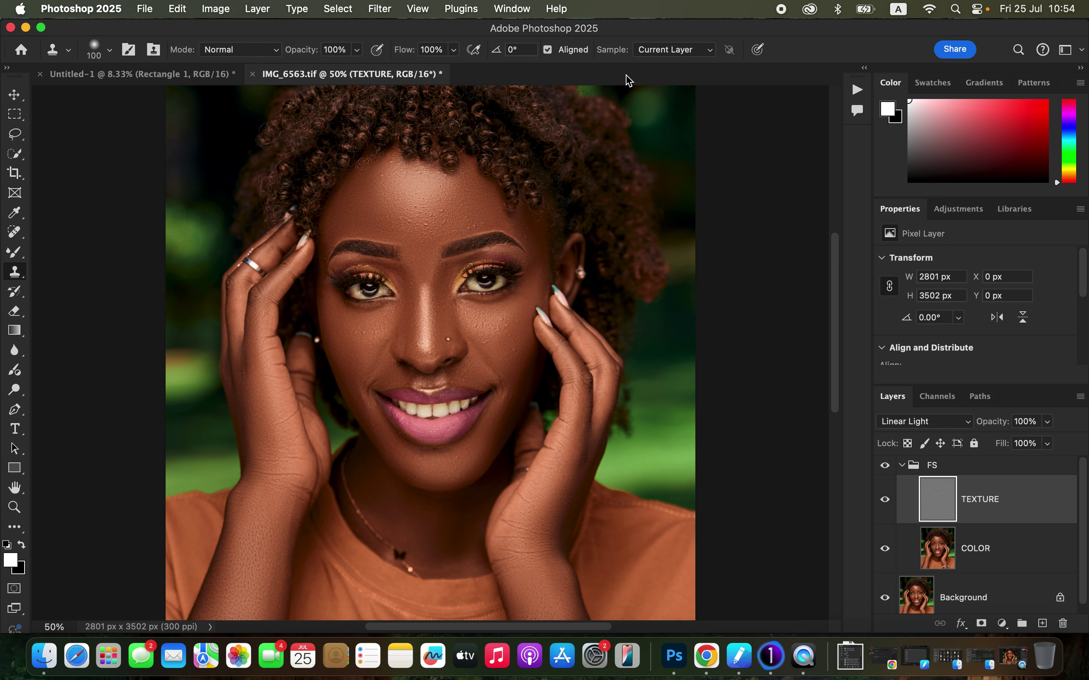
- Reduce the Clone Stamp brush to 25 px and clone clean texture over the bumps on the upper forehead
{"action": "scroll", "coordinate": [371, 165], "scroll_direction": "up", "scroll_amount": 4}
{"action": "key", "text": "bracketleft"}
{"action": "key", "text": "bracketleft"}
{"action": "key", "text": "bracketleft"}
{"action": "key", "text": "bracketleft"}
{"action": "key", "text": "bracketleft"}
{"action": "key", "text": "bracketleft"}
{"action": "key", "text": "bracketleft"}
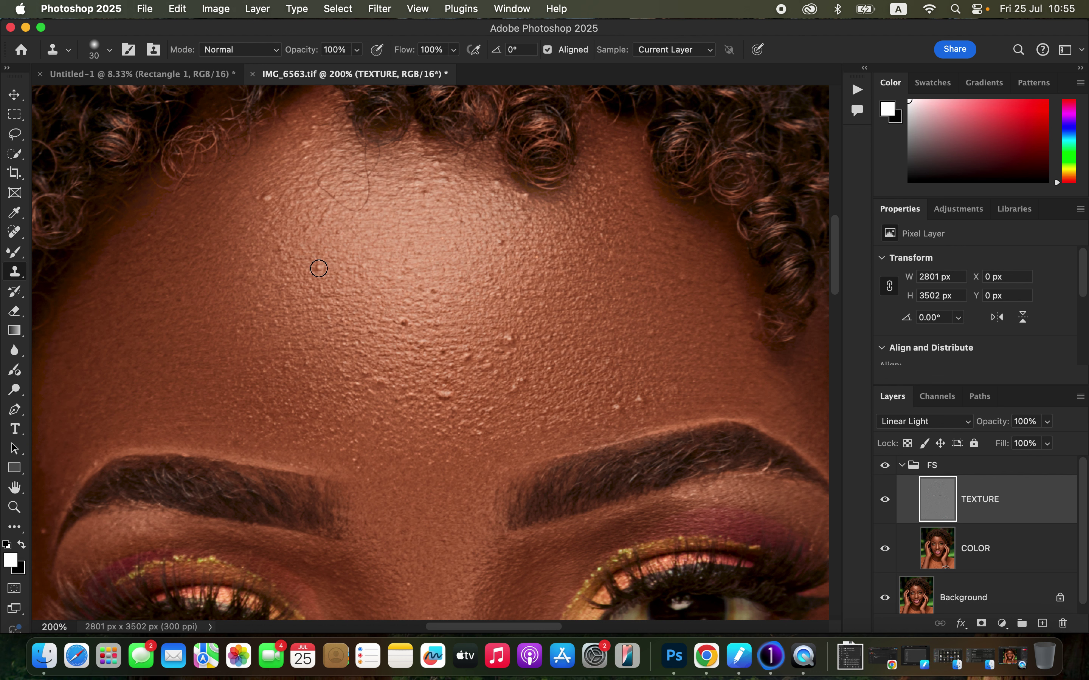
{"action": "key", "text": "bracketleft"}
{"action": "left_click", "coordinate": [328, 279], "text": "alt"}
{"action": "left_click", "coordinate": [321, 270], "text": "alt"}
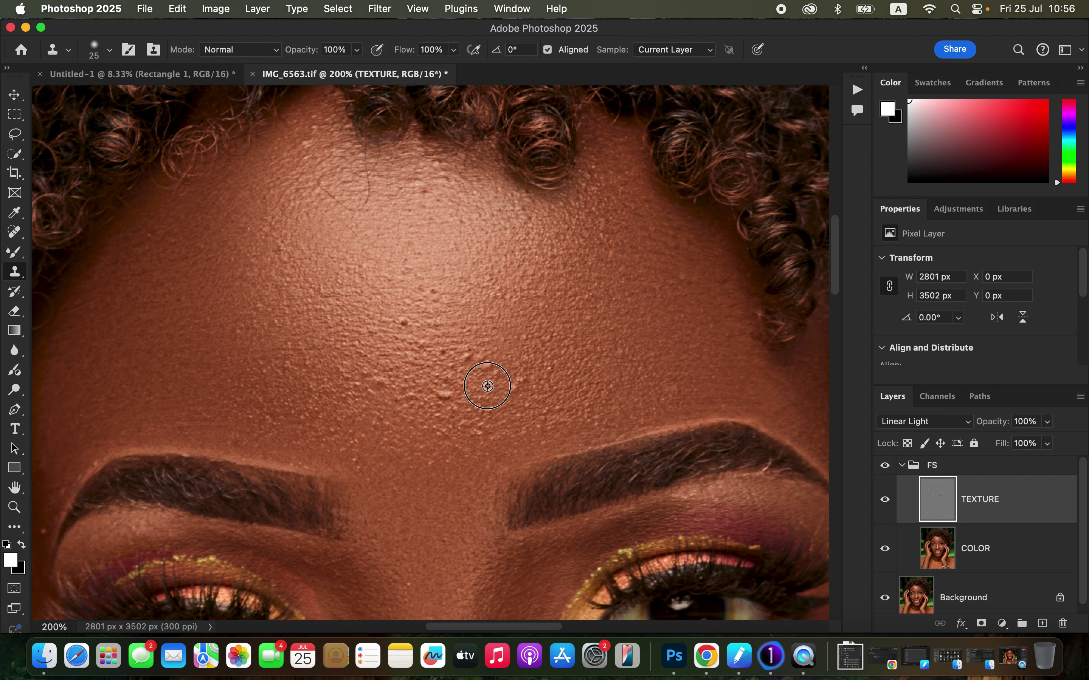
- Clone clean skin texture over the bumps on the lower forehead, above and between the eyebrows
{"action": "left_click", "coordinate": [505, 387]}
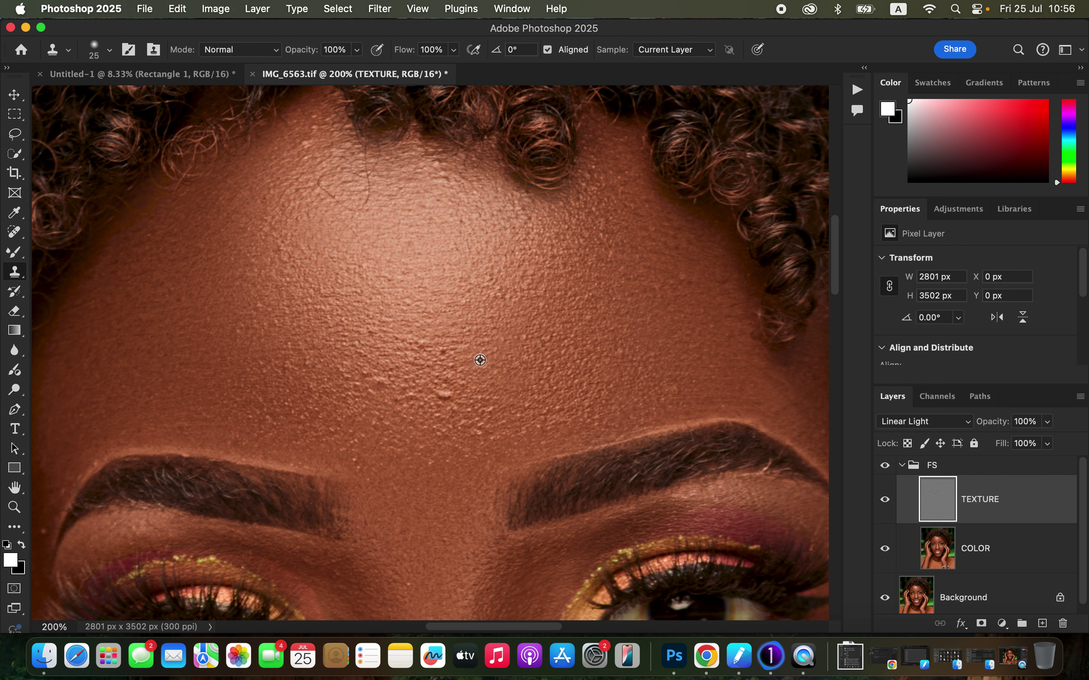
{"action": "left_click", "coordinate": [474, 391], "text": "alt"}
{"action": "left_click", "coordinate": [445, 393]}
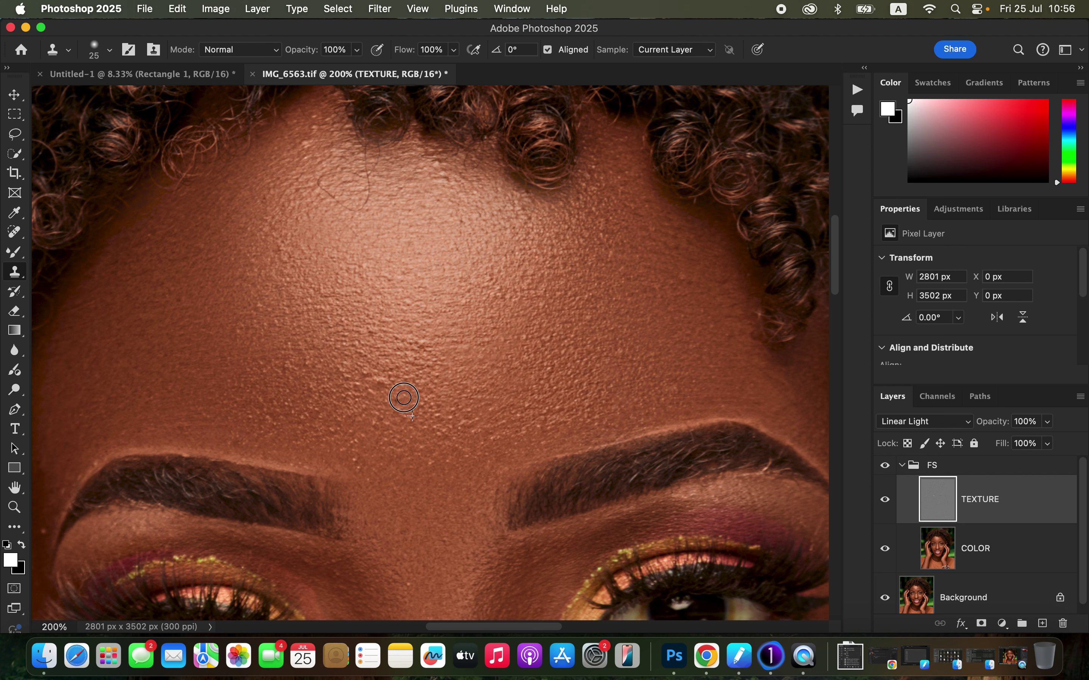
- Enlarge the Clone Stamp brush to 50 px and clean up the texture on both cheeks
{"action": "key", "text": "super+minus"}
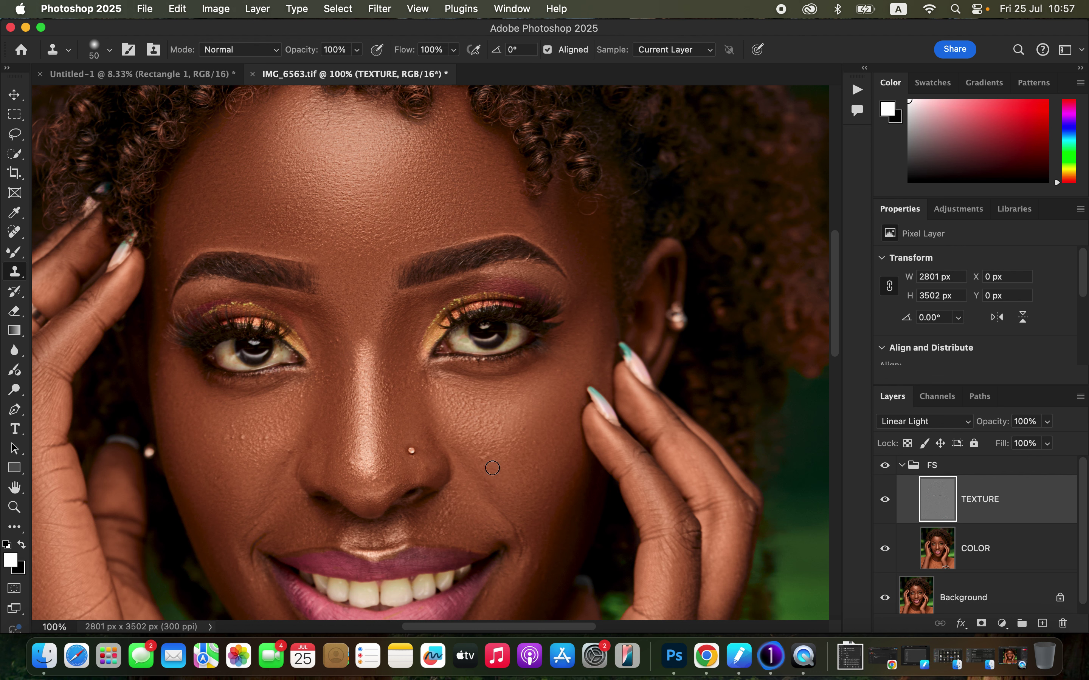
{"action": "key", "text": "bracketright"}
{"action": "key", "text": "bracketright"}
{"action": "key", "text": "bracketright"}
{"action": "key", "text": "bracketright"}
{"action": "key", "text": "bracketright"}
{"action": "left_click", "coordinate": [521, 431]}
{"action": "left_click", "coordinate": [337, 418], "text": "alt"}
- Reduce the Clone Stamp brush to 45 px and sample clean skin texture above the corner of the mouth
{"action": "key", "text": "super+minus"}
{"action": "key", "text": "super+minus"}
{"action": "key", "text": "super+minus"}
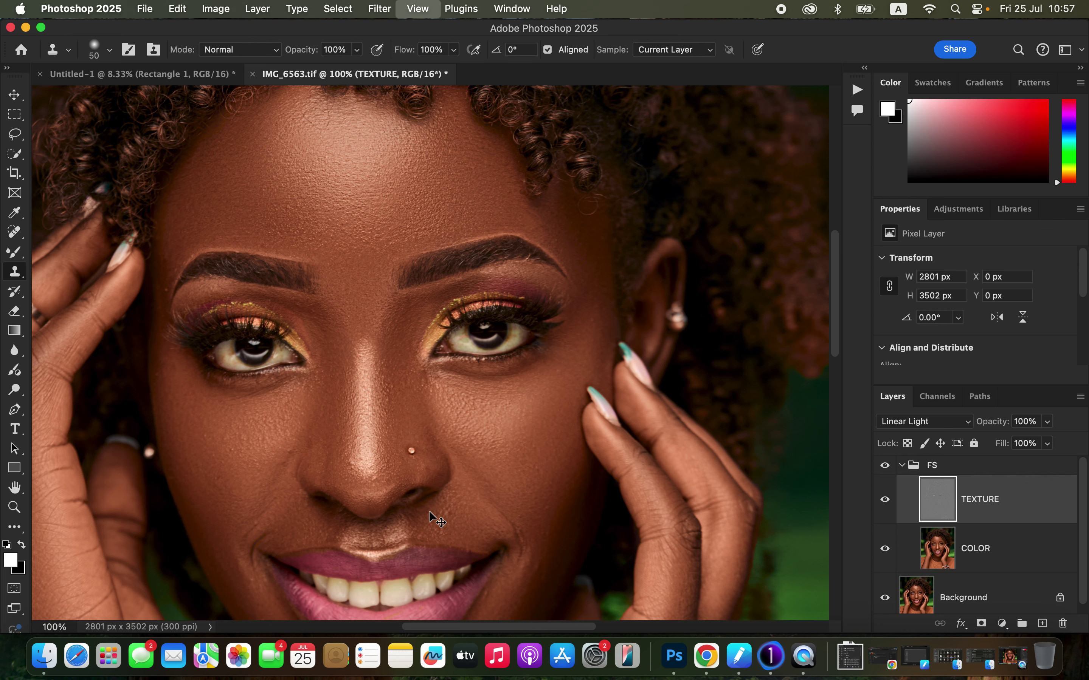
{"action": "key", "text": "super+equal"}
{"action": "key", "text": "super+equal"}
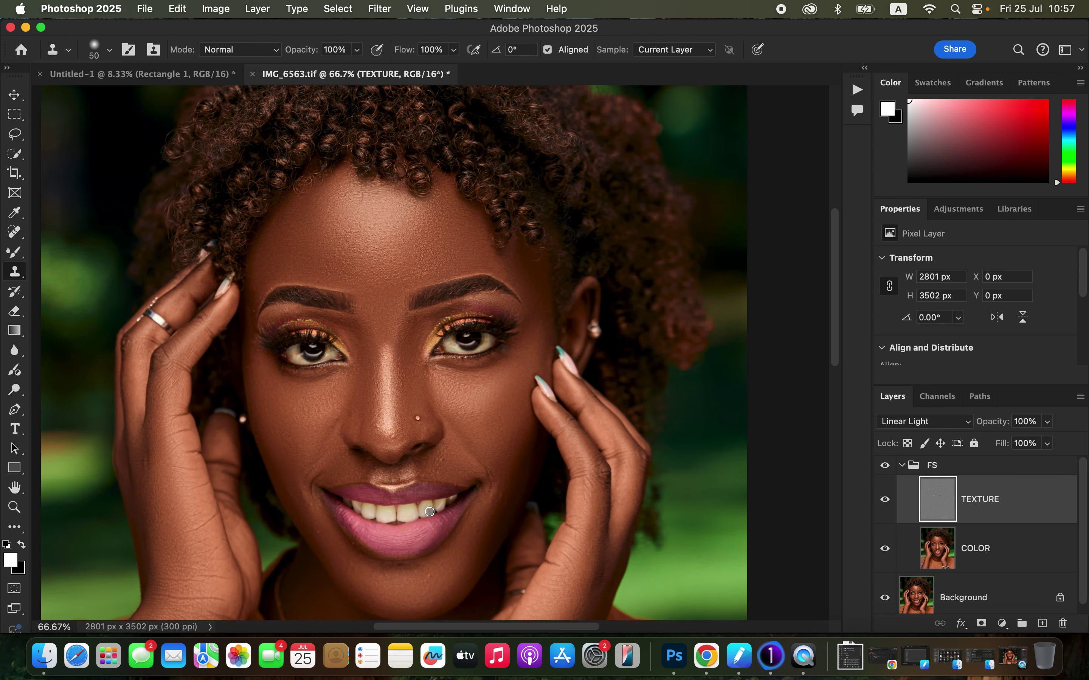
{"action": "left_click_drag", "start_coordinate": [461, 448], "coordinate": [463, 344]}
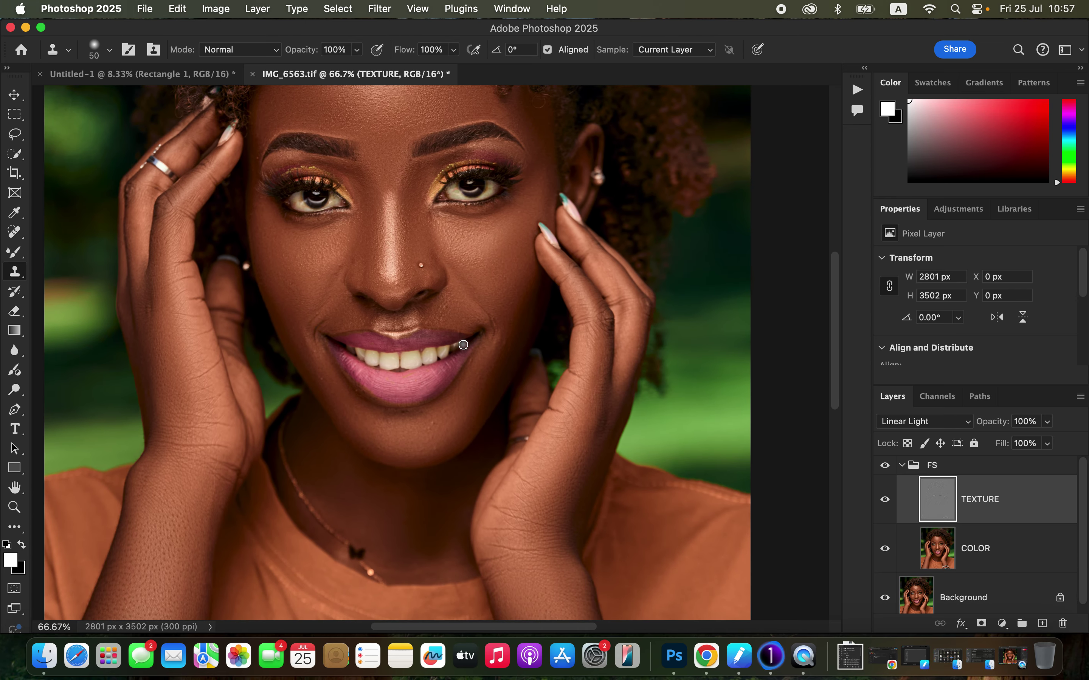
{"action": "key", "text": "super+equal"}
{"action": "key", "text": "bracketleft"}
{"action": "key", "text": "bracketleft"}
{"action": "key", "text": "bracketleft"}
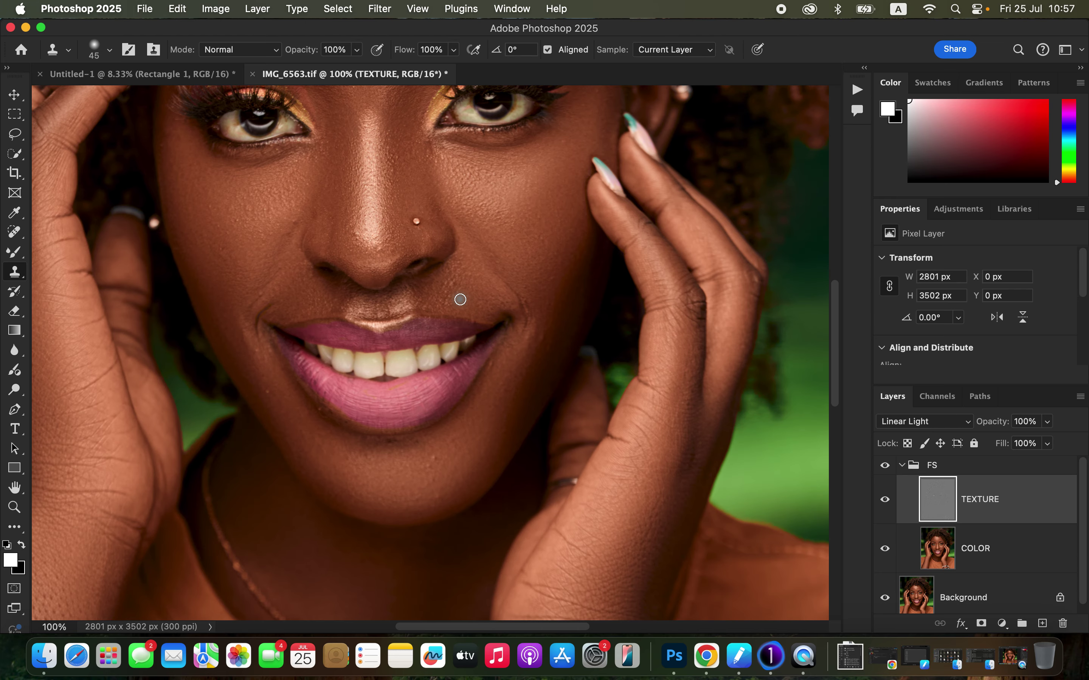
{"action": "left_click", "coordinate": [452, 301], "text": "alt"}
- Retouch the texture around the chin and the remaining skin with a 50 px Clone Stamp brush
{"action": "key", "text": "bracketright"}
{"action": "key", "text": "bracketright"}
{"action": "left_click", "coordinate": [311, 399], "text": "alt"}
{"action": "mouse_move", "coordinate": [299, 188]}
{"action": "left_mouse_down"}
{"action": "mouse_move", "coordinate": [273, 195]}
{"action": "mouse_move", "coordinate": [306, 170]}
{"action": "left_mouse_up"}
{"action": "left_click", "coordinate": [549, 270], "text": "alt"}
- View the whole portrait and toggle the FS group's visibility to compare the finished retouch with the original
{"action": "key", "text": "super+minus"}
{"action": "key", "text": "super+minus"}
{"action": "key", "text": "super+minus"}
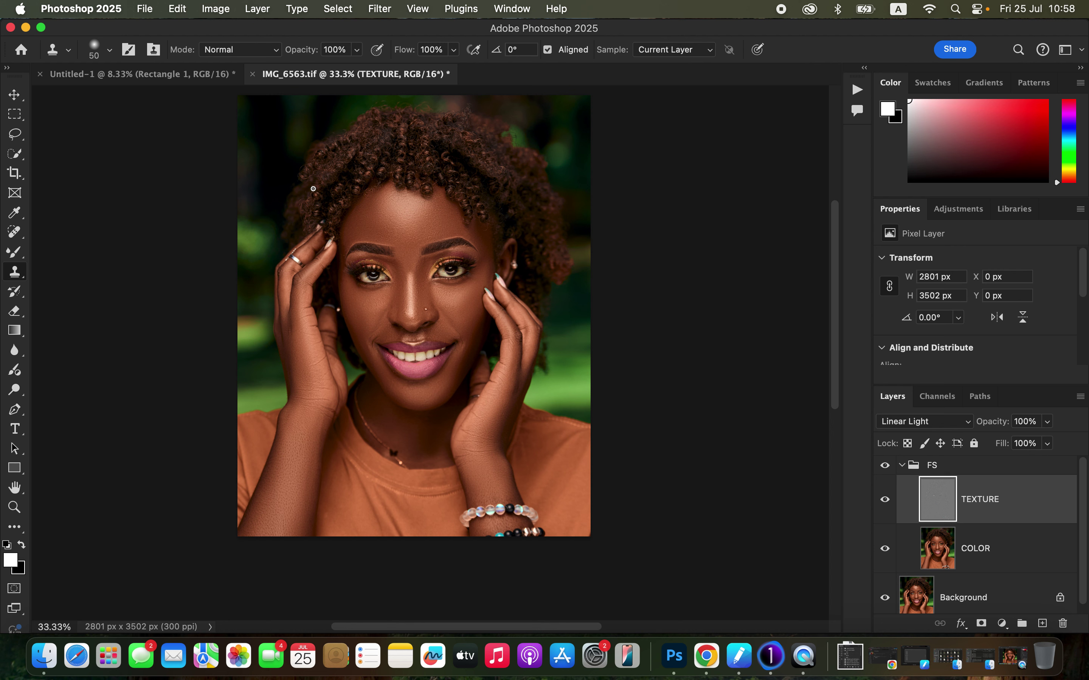
{"action": "left_click", "coordinate": [471, 294]}
{"action": "scroll", "coordinate": [841, 447], "scroll_direction": "up", "scroll_amount": 2}
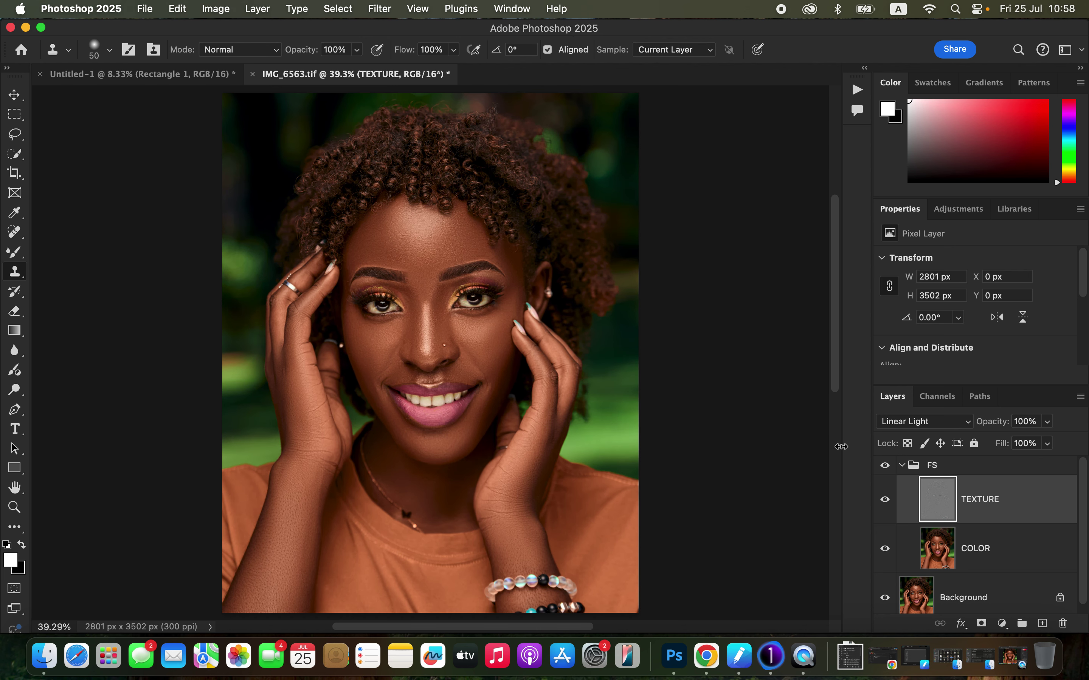
{"action": "left_click", "coordinate": [885, 468]}
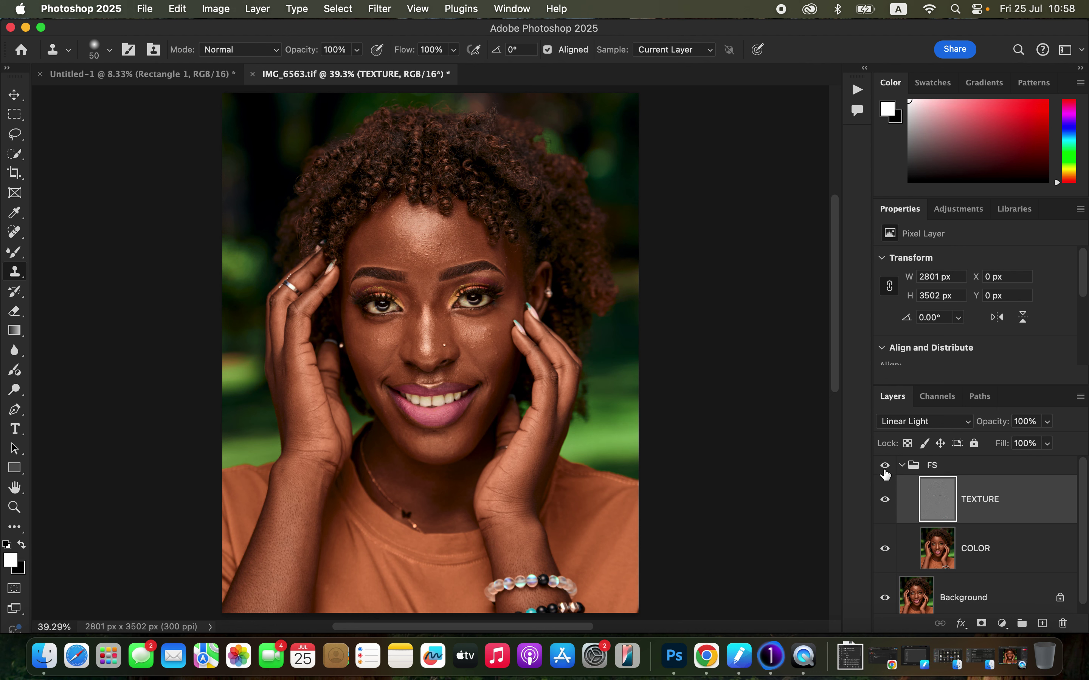
{"action": "left_click", "coordinate": [885, 468]}
{"action": "left_click", "coordinate": [885, 468]}
{"action": "left_click", "coordinate": [885, 468]}
{"action": "left_click", "coordinate": [884, 468]}
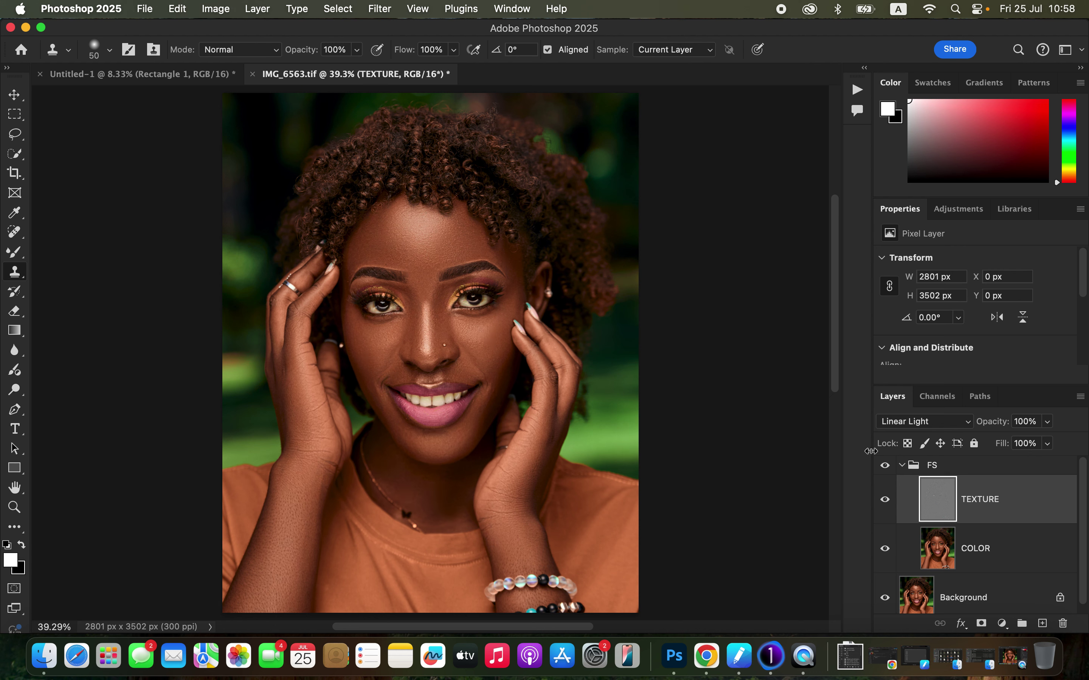